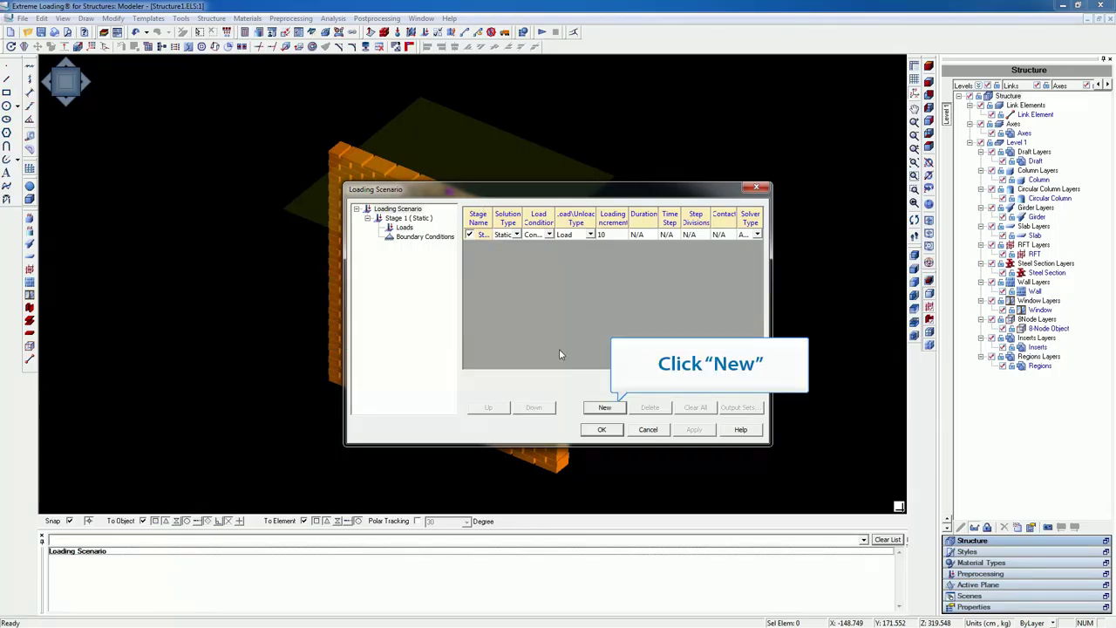
Add a new stage to the loading scenario with Dynamic solution type and Blast load condition.
click(598, 408)
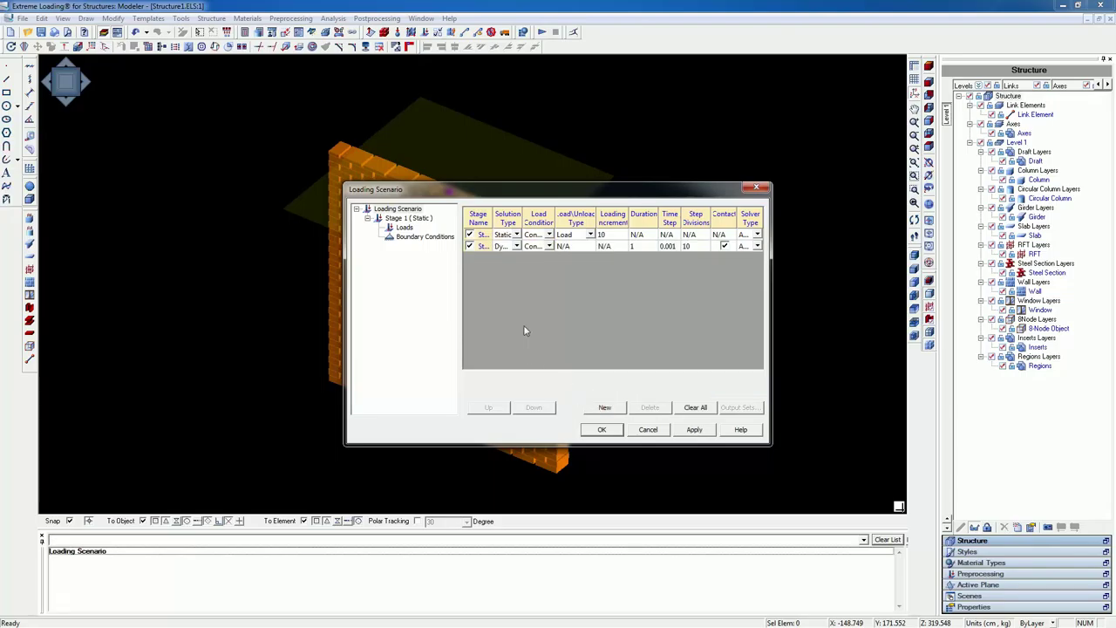
click(516, 247)
click(516, 247)
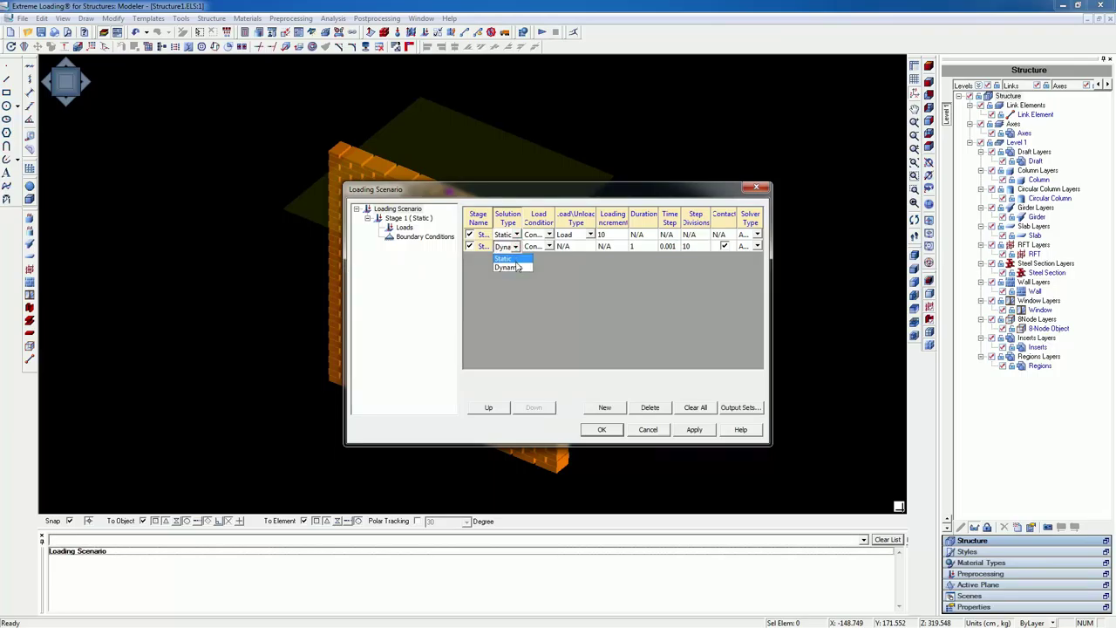
click(514, 266)
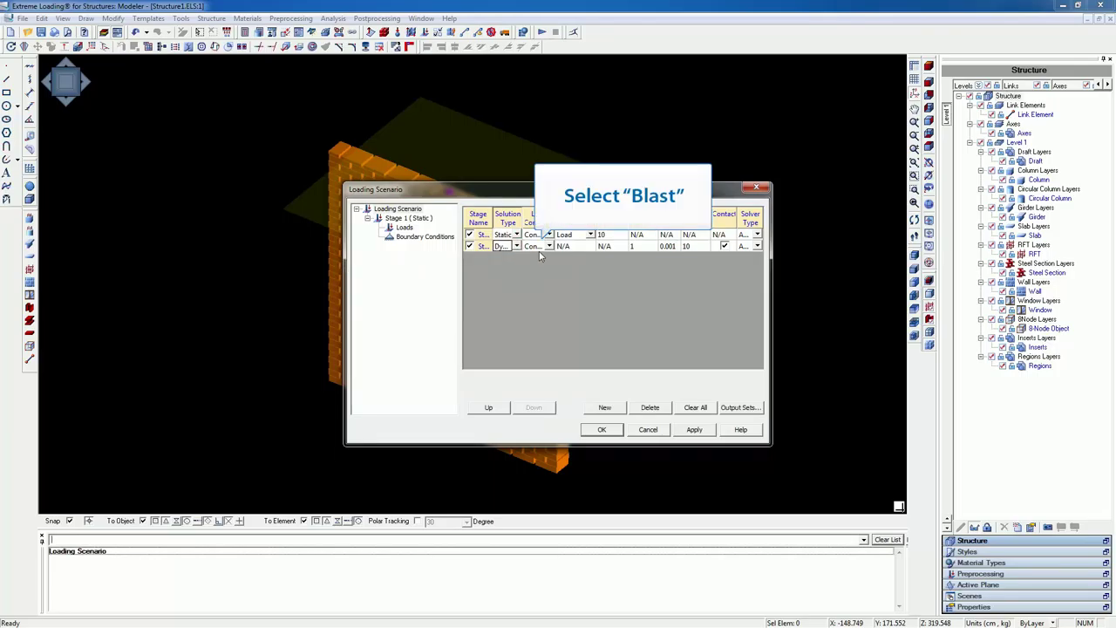
click(550, 247)
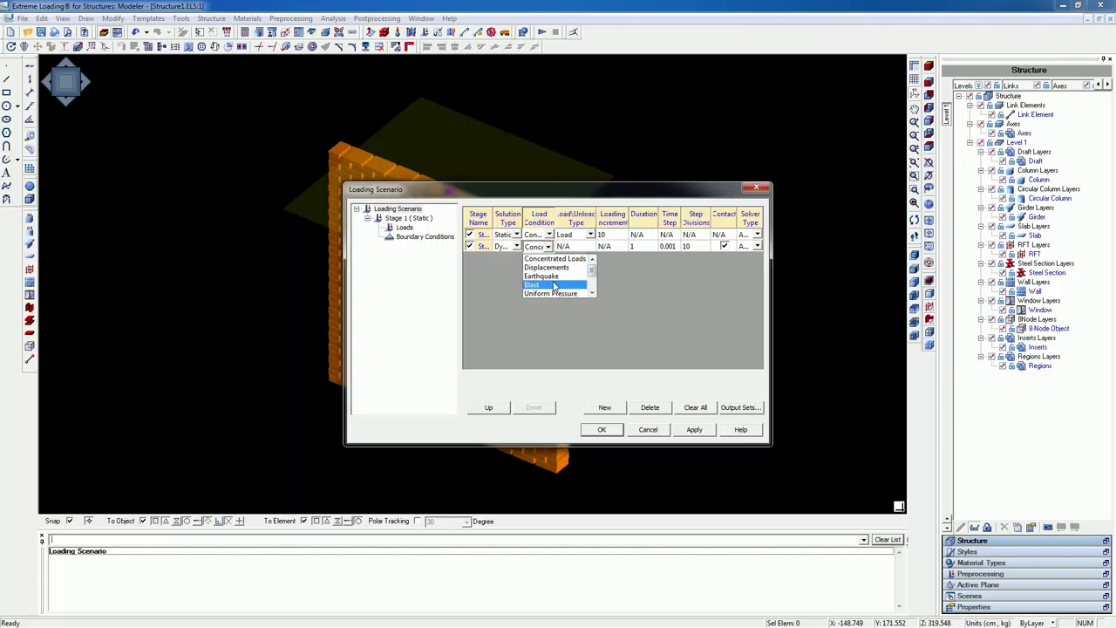
click(553, 286)
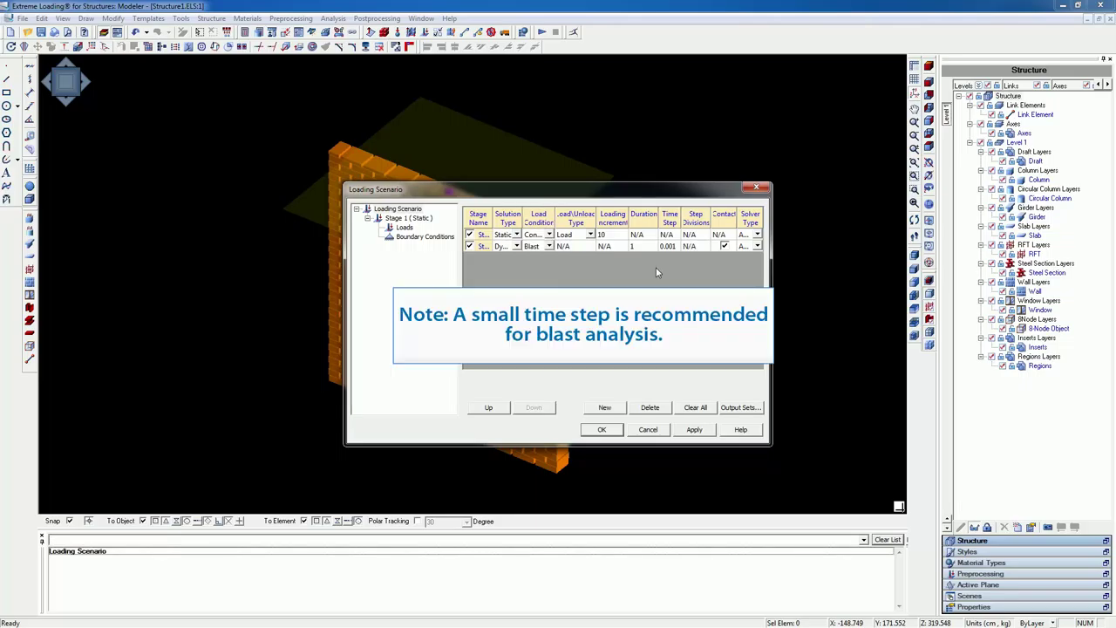
Set the blast stage's time step to 0.0001 and apply the stage settings.
click(673, 247)
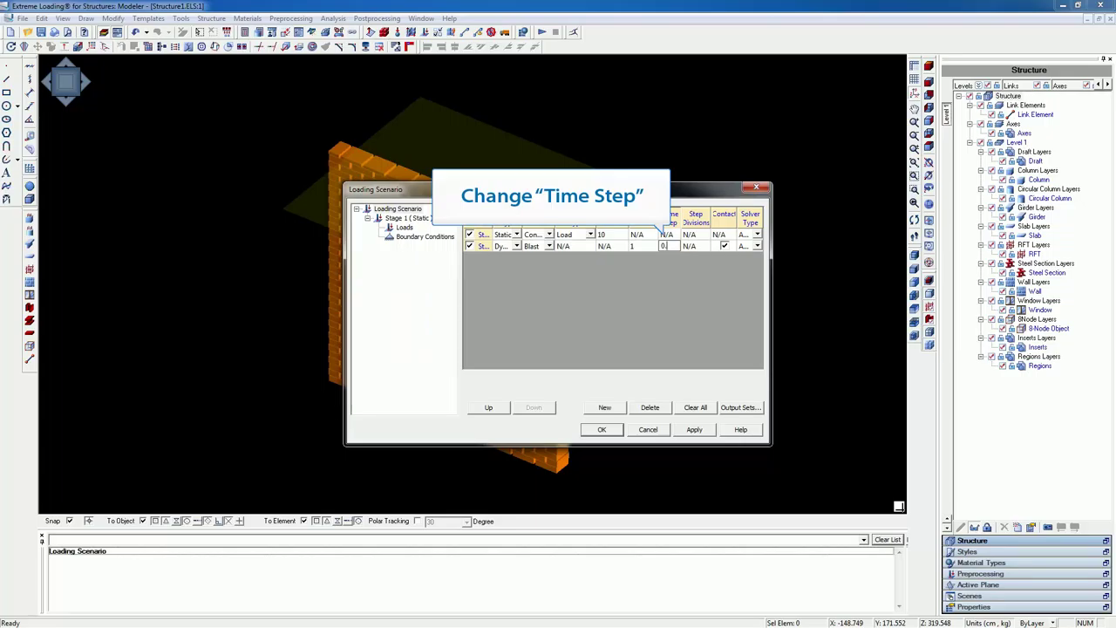
text(000)
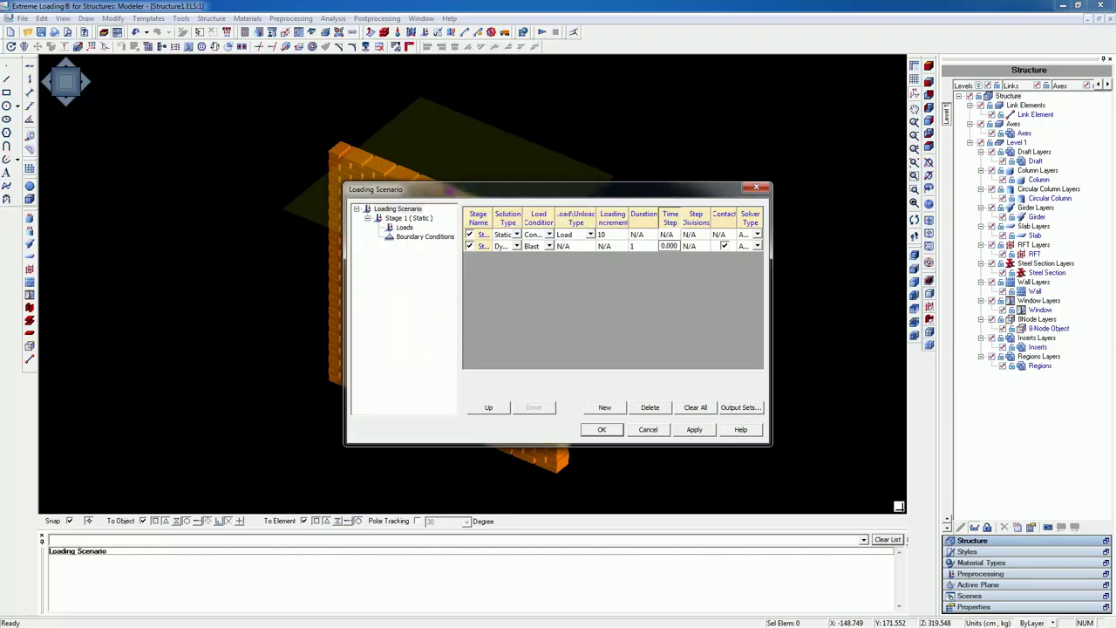
text(1)
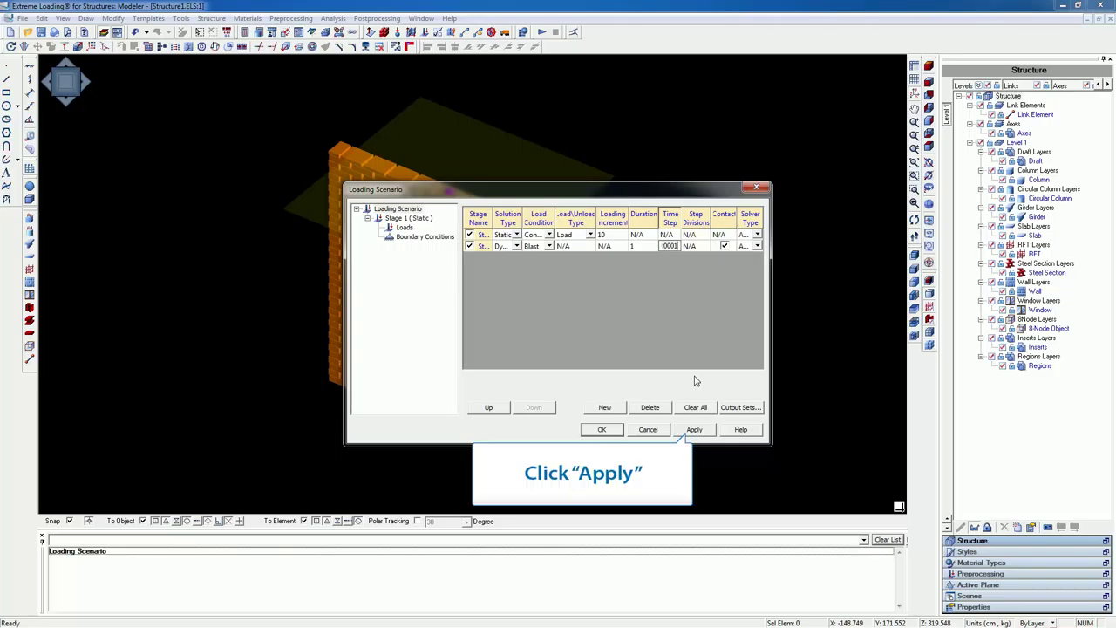
click(695, 430)
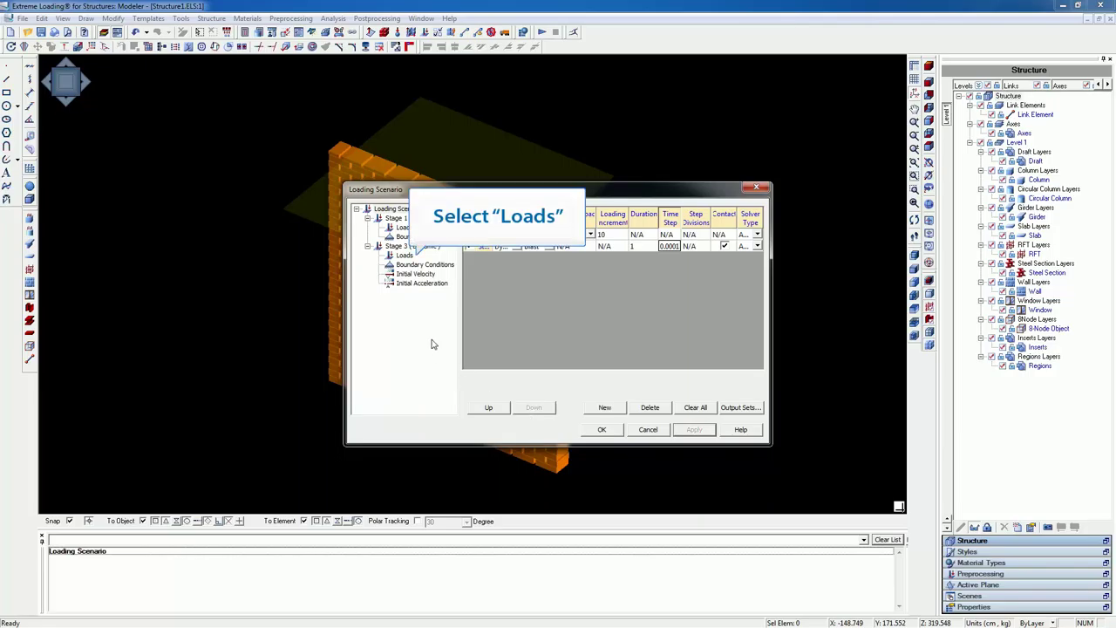
Set the charge weight in the dynamic stage's blast loads to 0.25 kg.
click(406, 254)
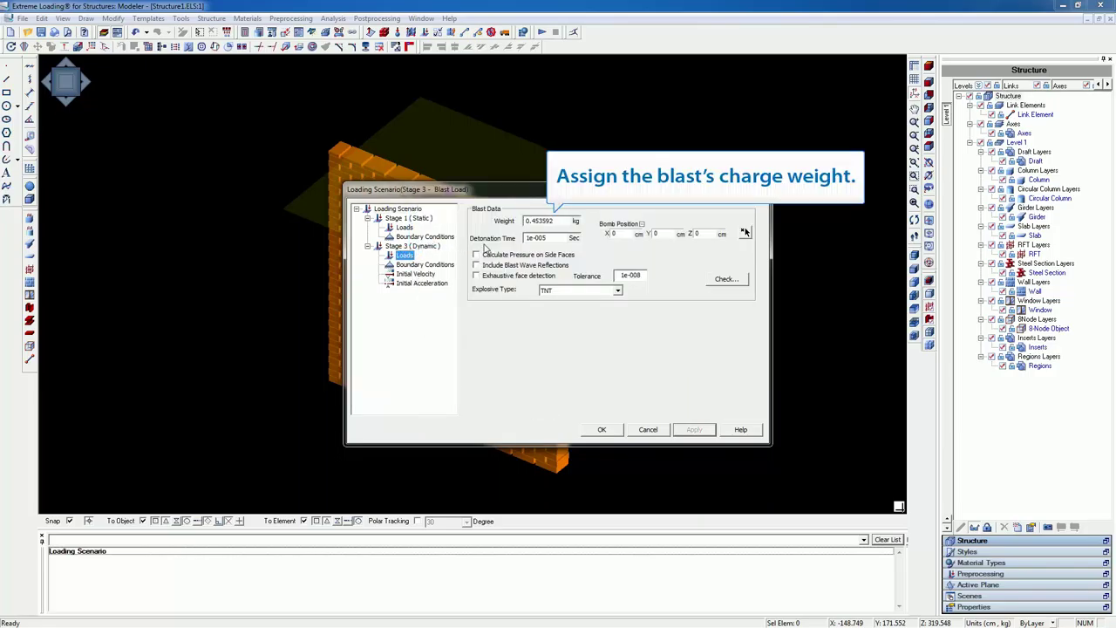
double_click(560, 221)
text(0.25)
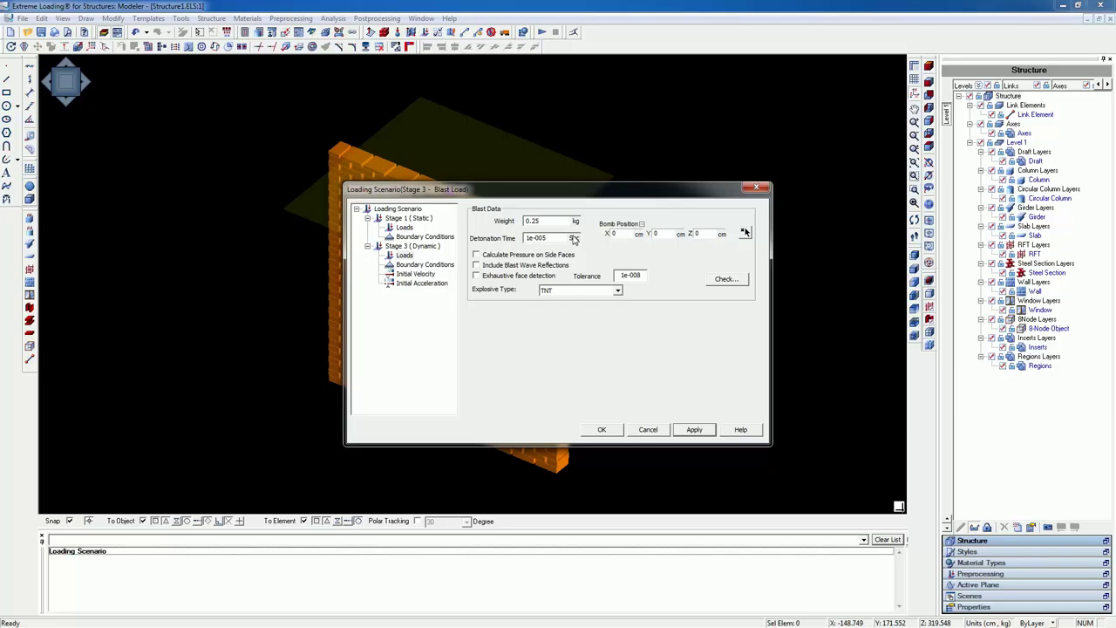
Position the bomb at X 0, Y -300 and Z 150 cm.
click(626, 234)
drag(625, 234, 614, 237)
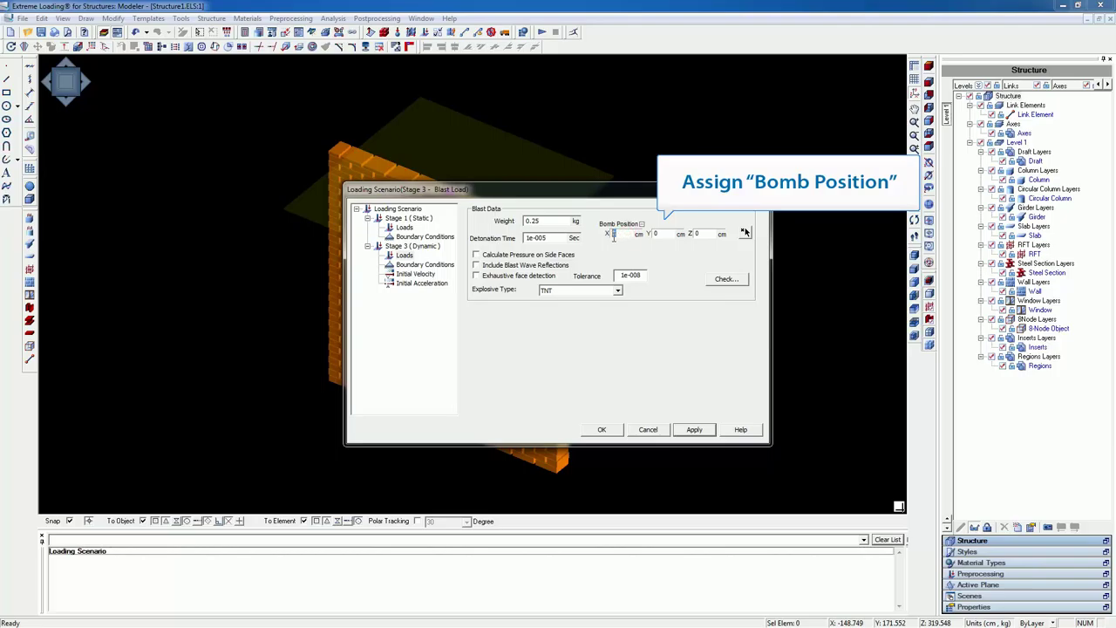
click(746, 232)
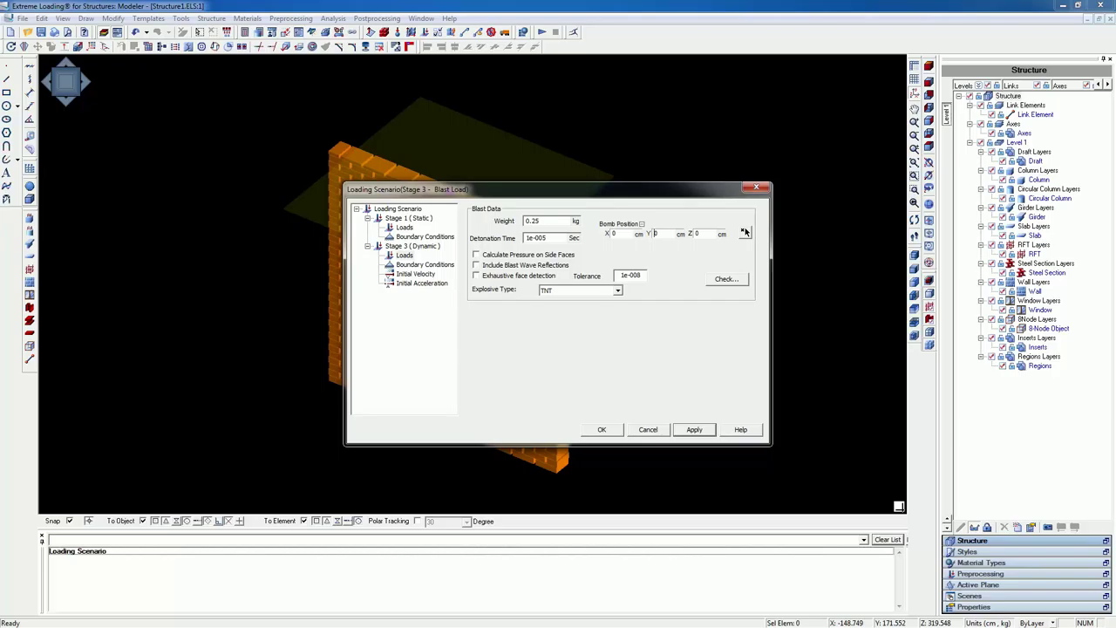
text(300)
click(695, 234)
text(150)
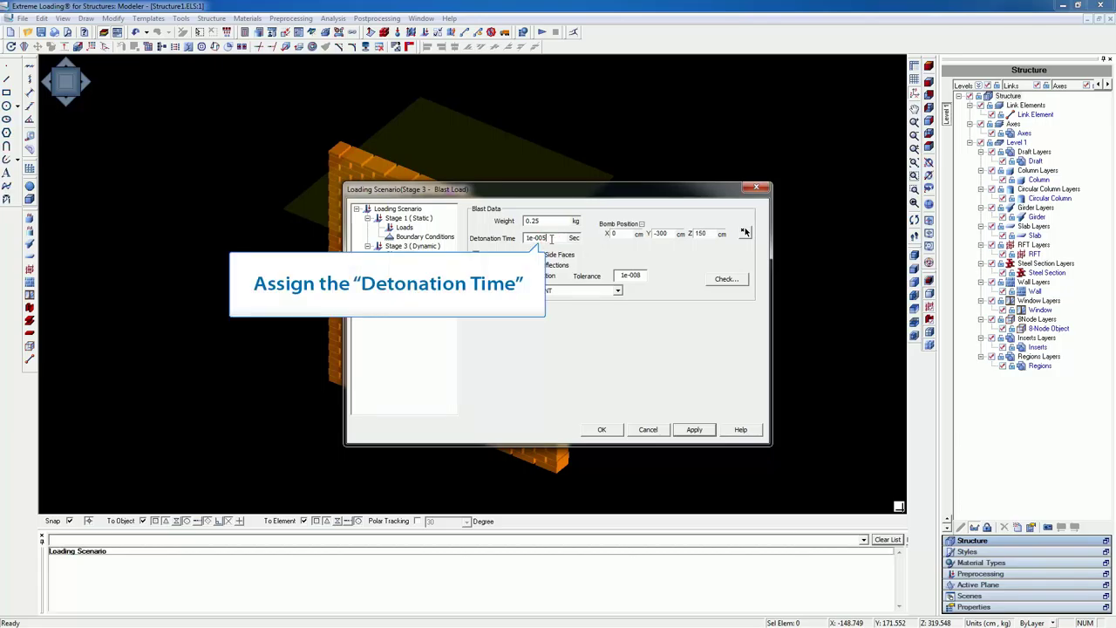
Set the blast's detonation time to 0.0002 seconds.
drag(551, 241, 524, 238)
text(0.0)
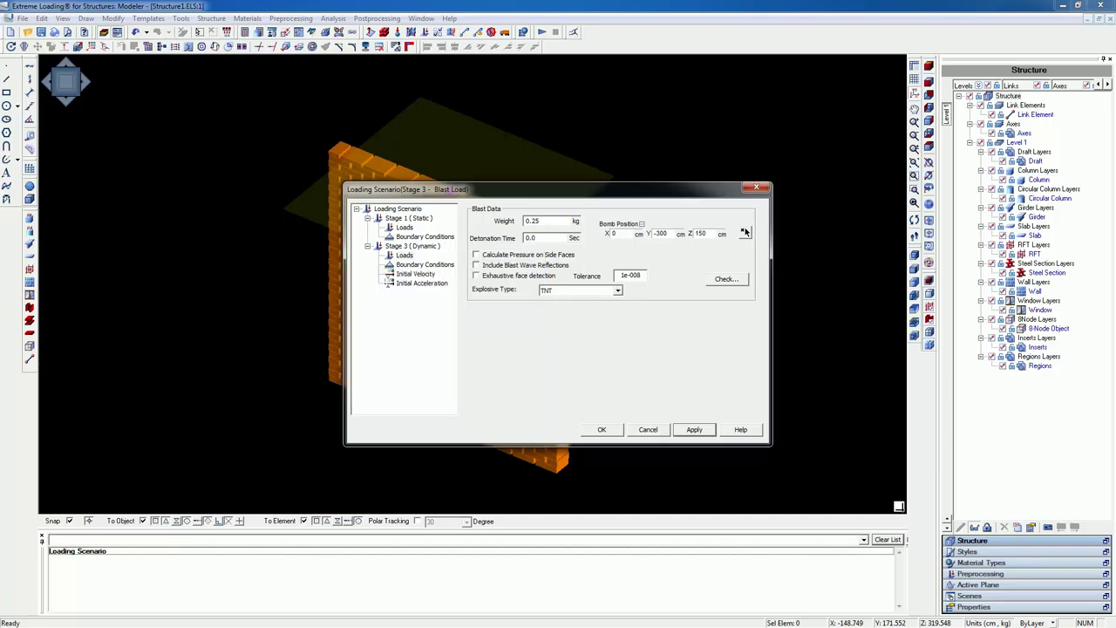
text(002)
key(Tab)
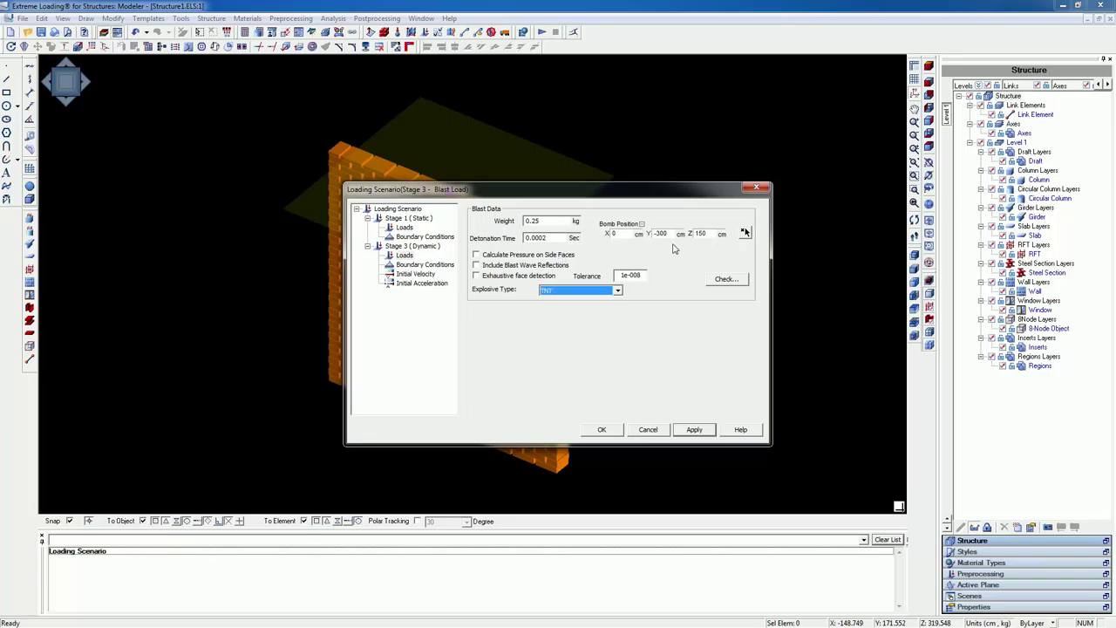
Enable Calculate Pressure on Side Faces and choose TNT as the explosive type after browsing the available explosives.
click(476, 255)
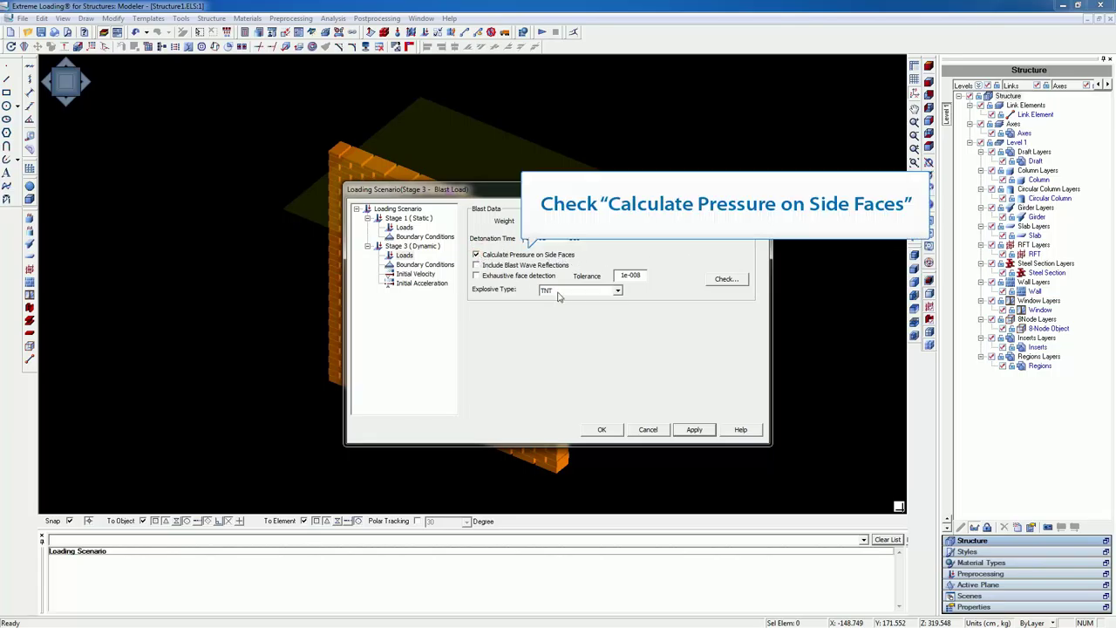
click(617, 292)
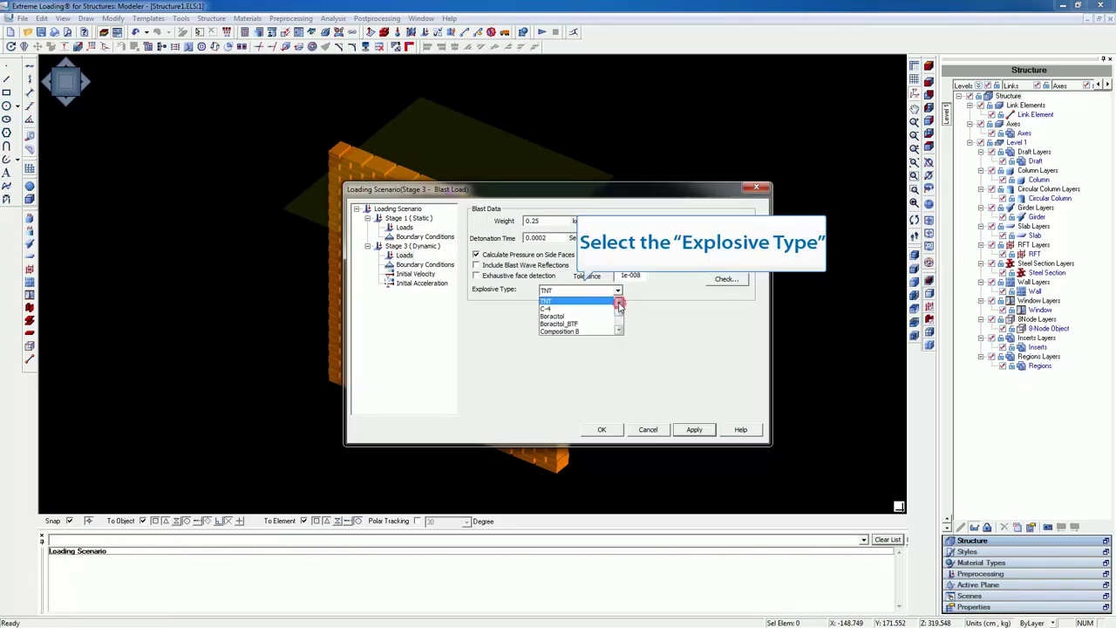
click(619, 329)
drag(620, 331, 620, 330)
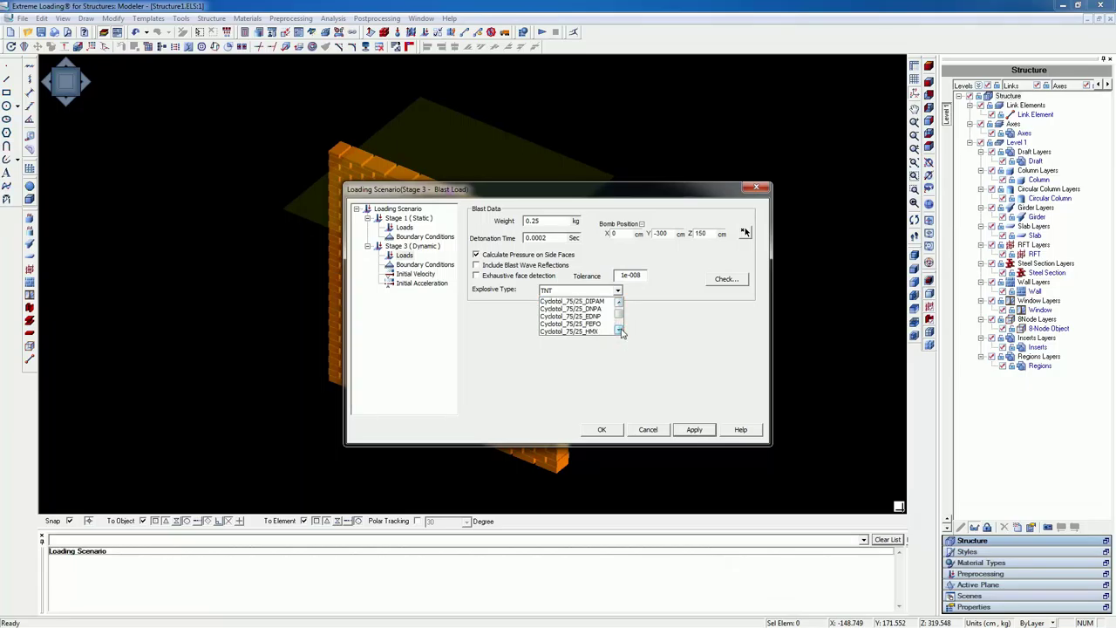
click(619, 304)
click(619, 305)
click(619, 305)
click(619, 304)
click(619, 305)
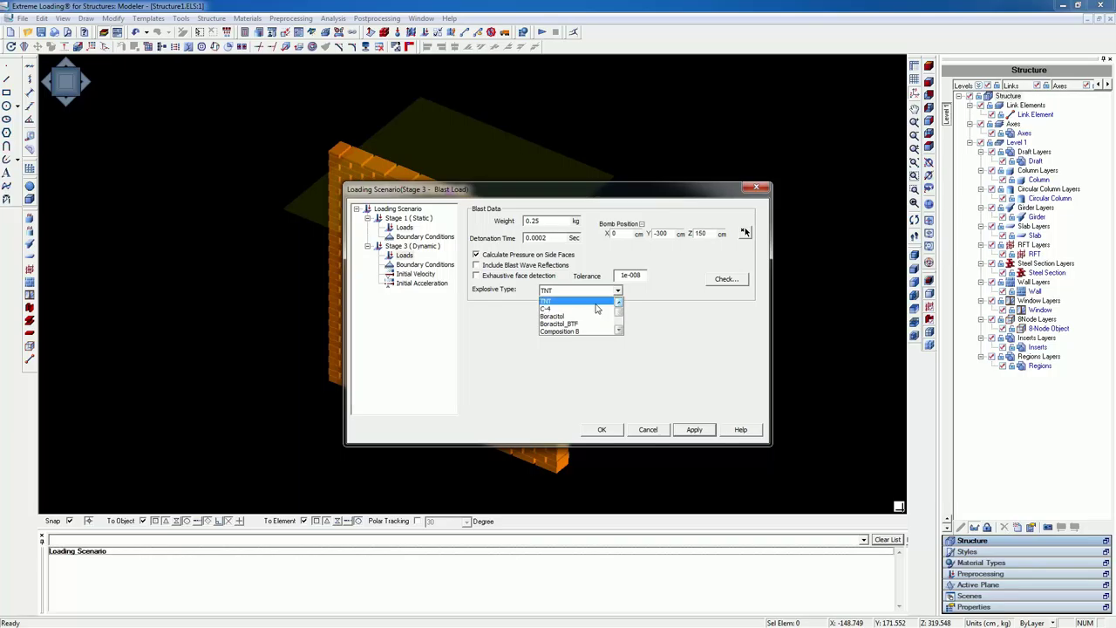
click(596, 303)
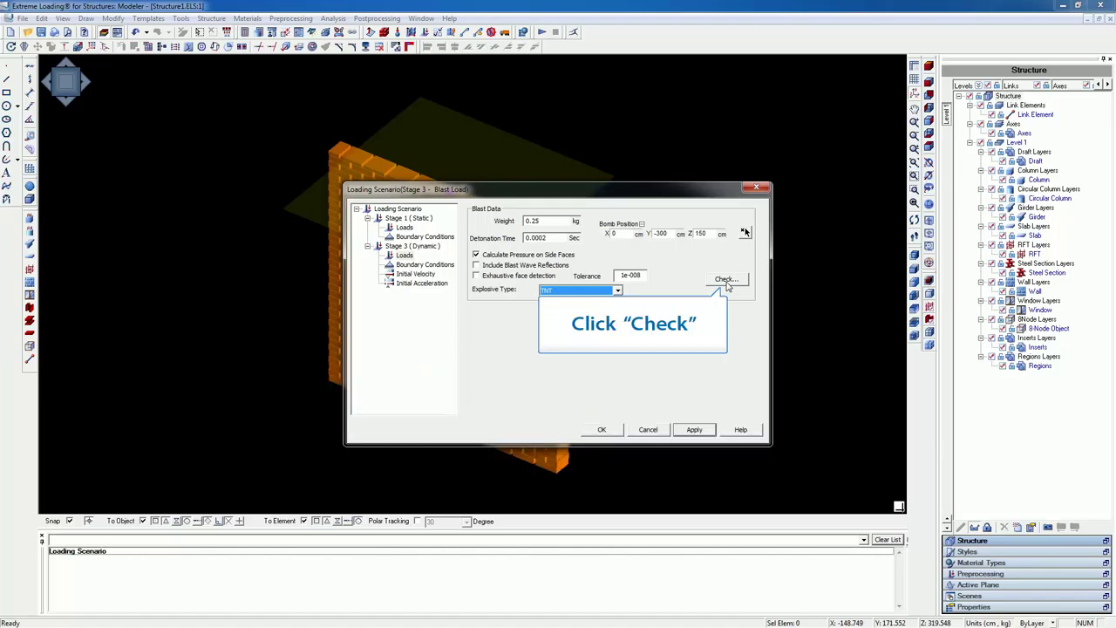
Check and recalculate the blast's pressure wave distribution, and apply the blast load data.
click(727, 280)
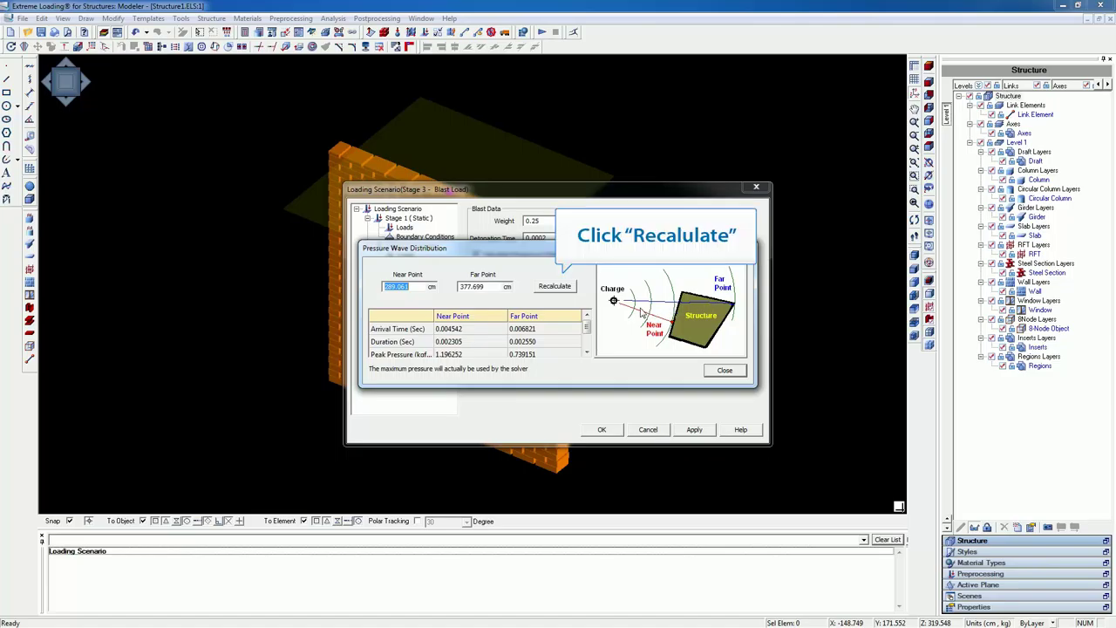
click(560, 288)
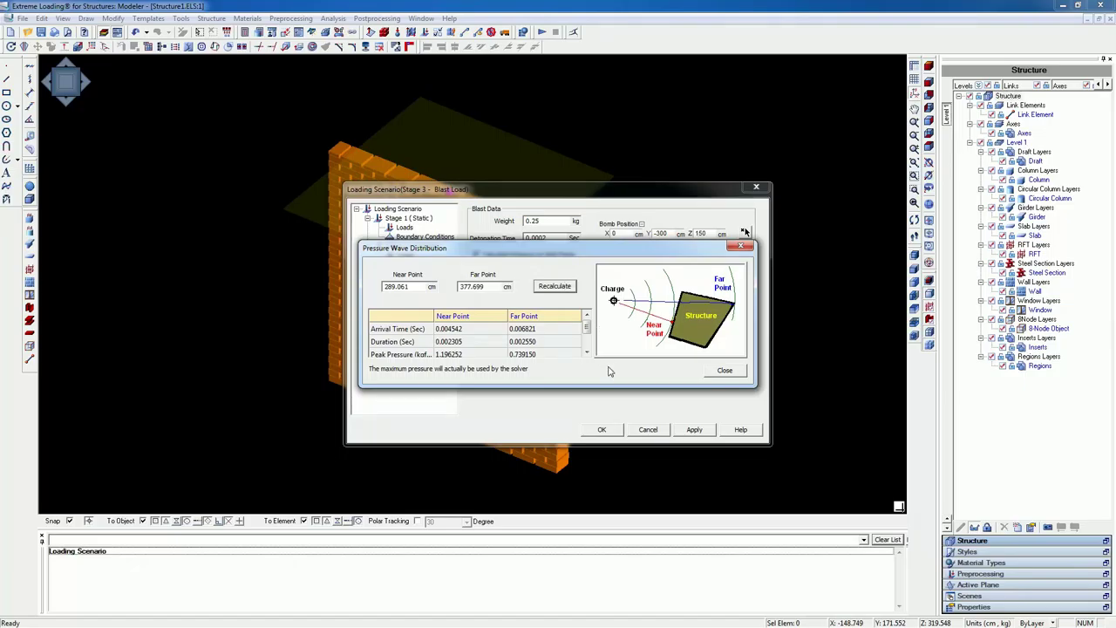
click(724, 372)
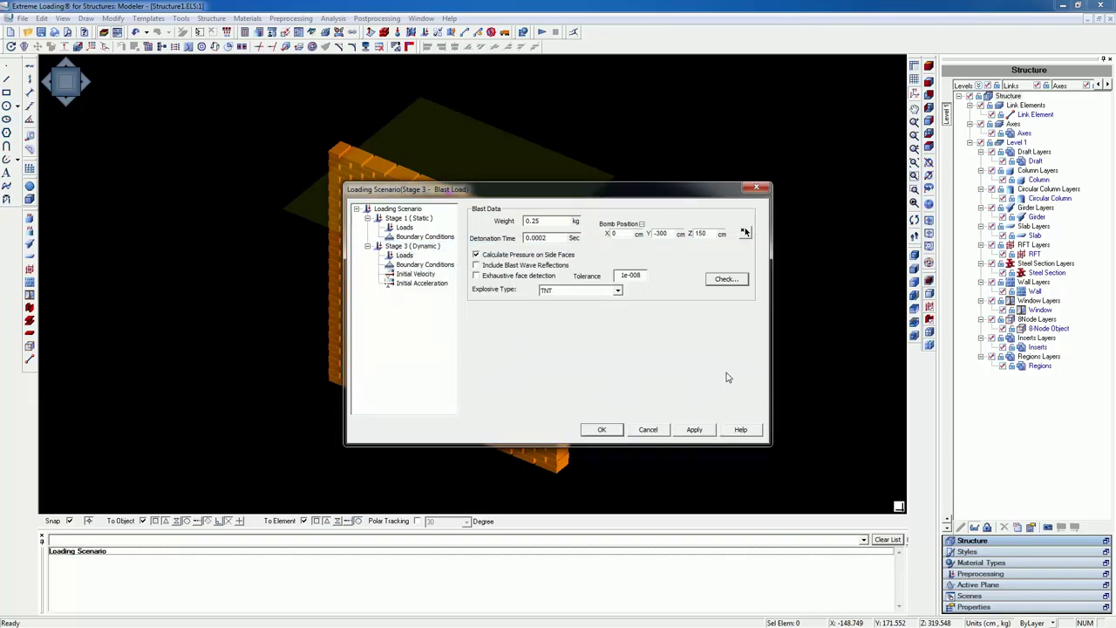
click(695, 430)
click(695, 429)
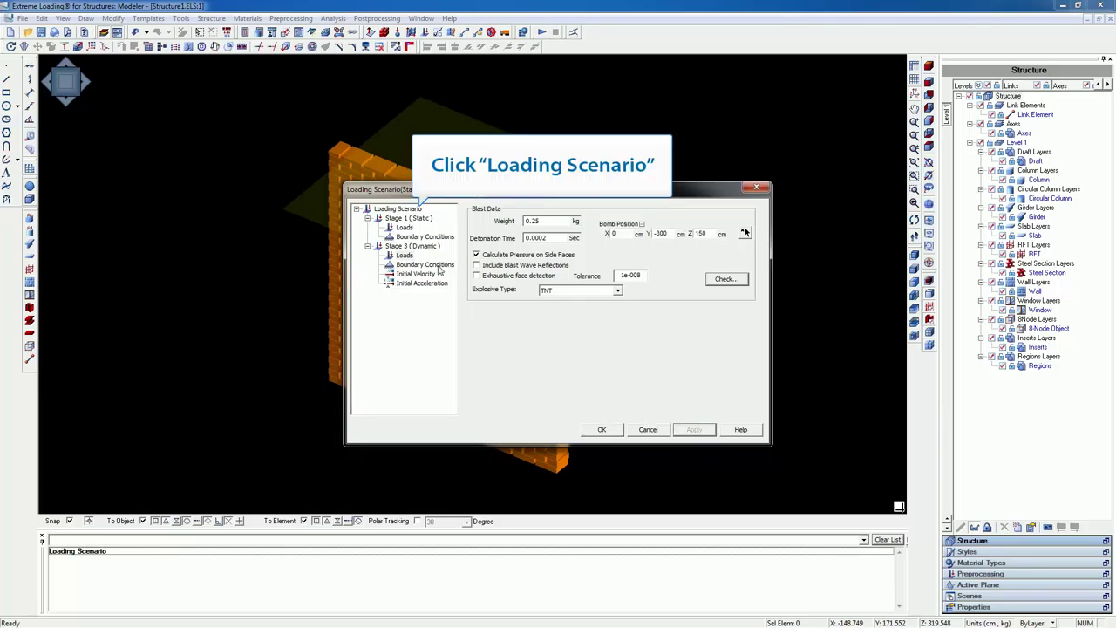
Set the output step of the dynamic blast stage's output set to 0.0001, then apply and accept the loading scenario.
click(415, 210)
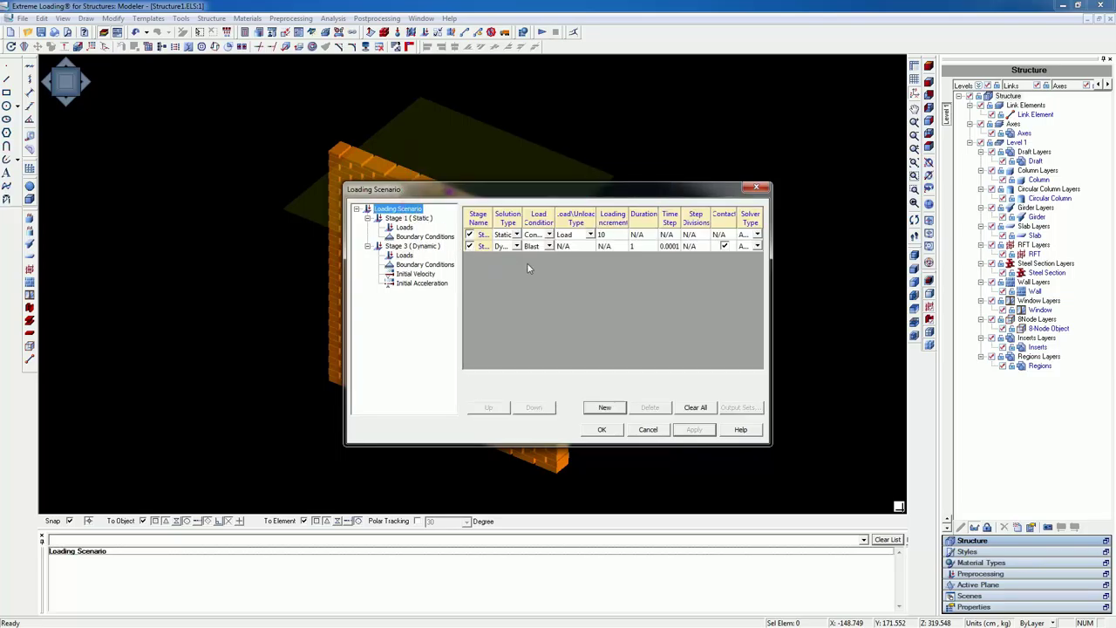
click(676, 247)
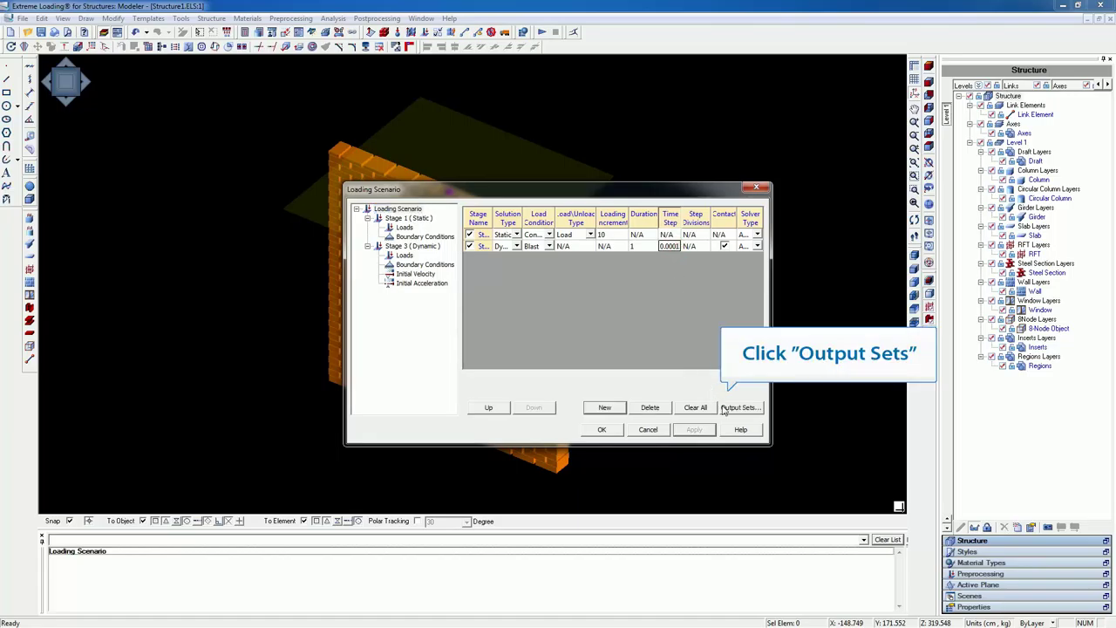
click(739, 408)
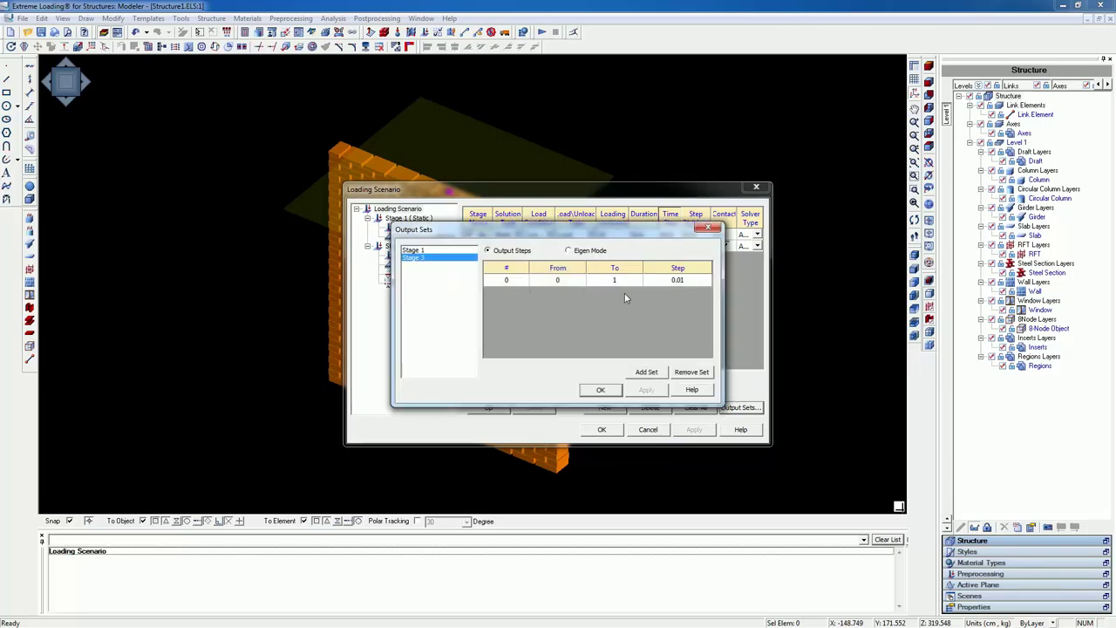
click(677, 281)
text(0.)
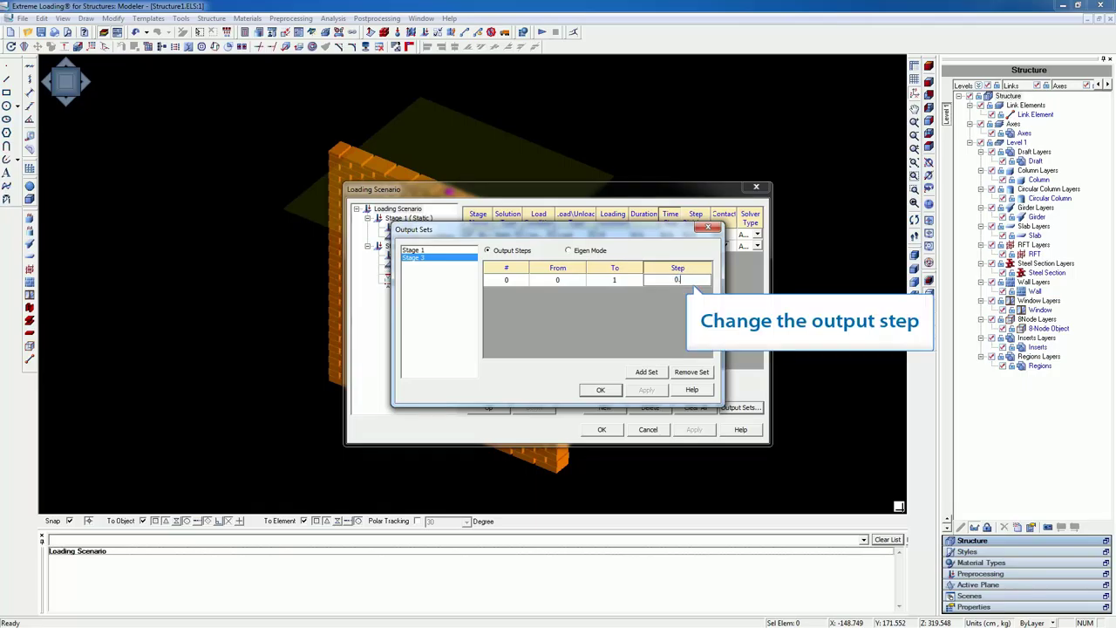
text(0001)
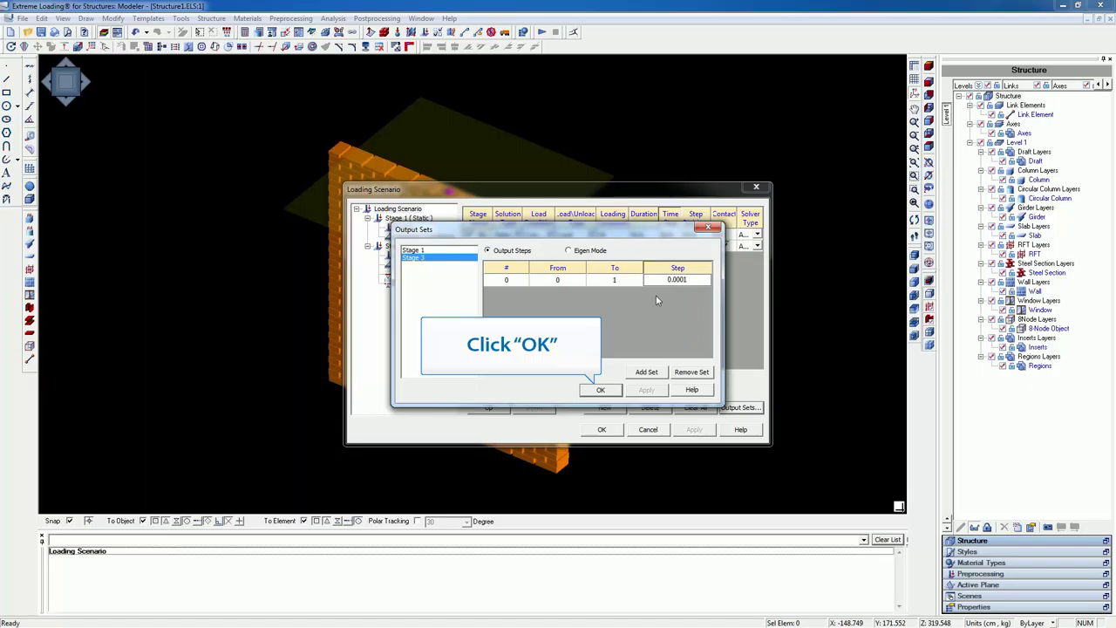
click(600, 390)
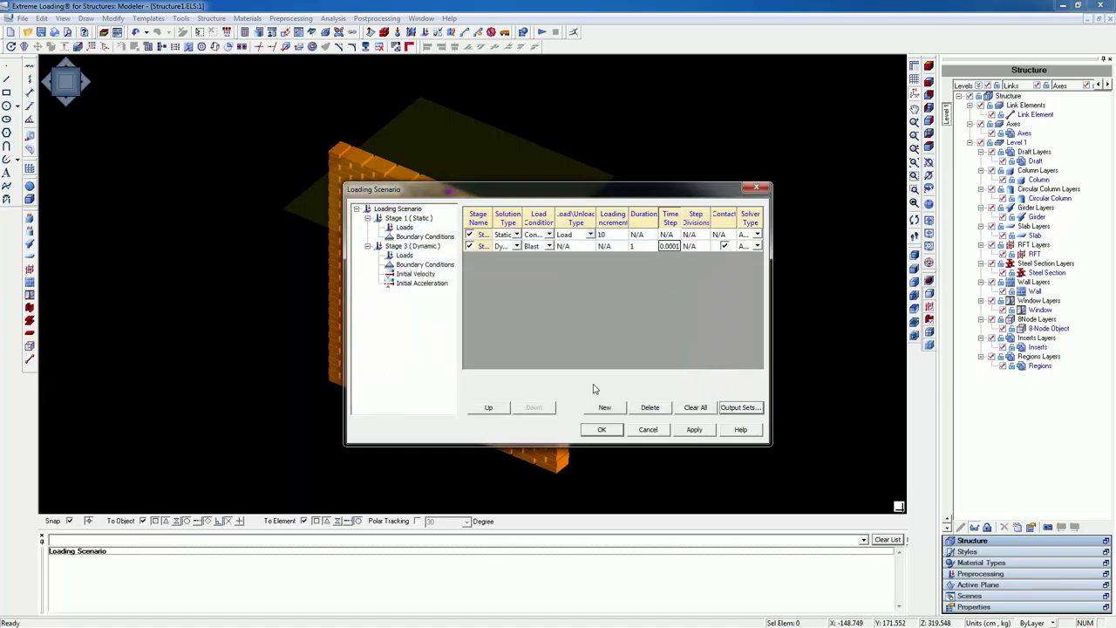
click(695, 431)
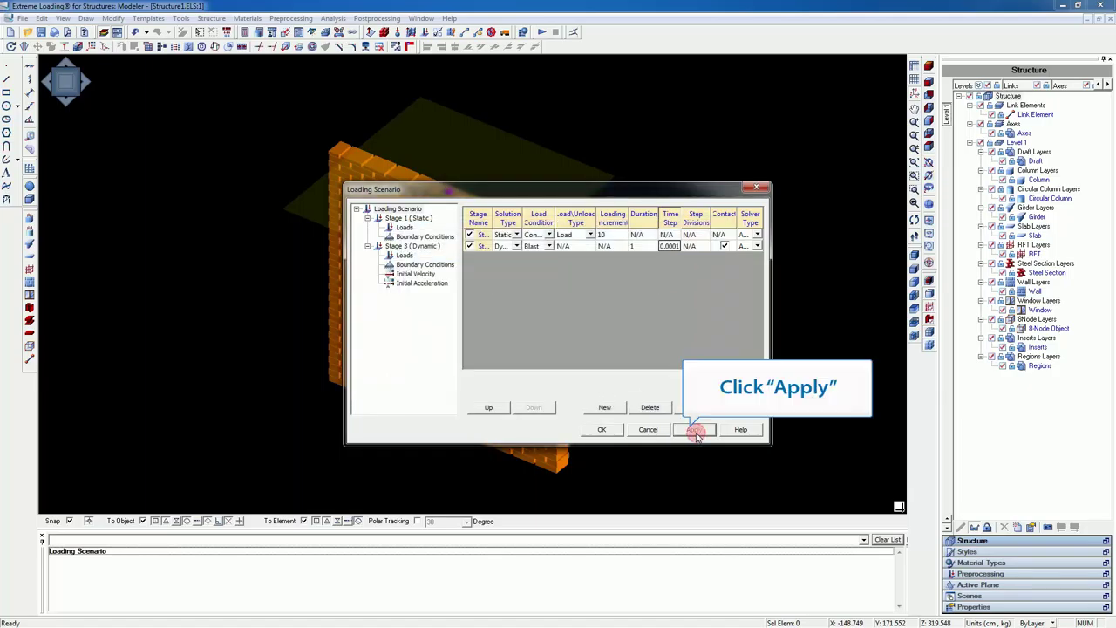
click(601, 431)
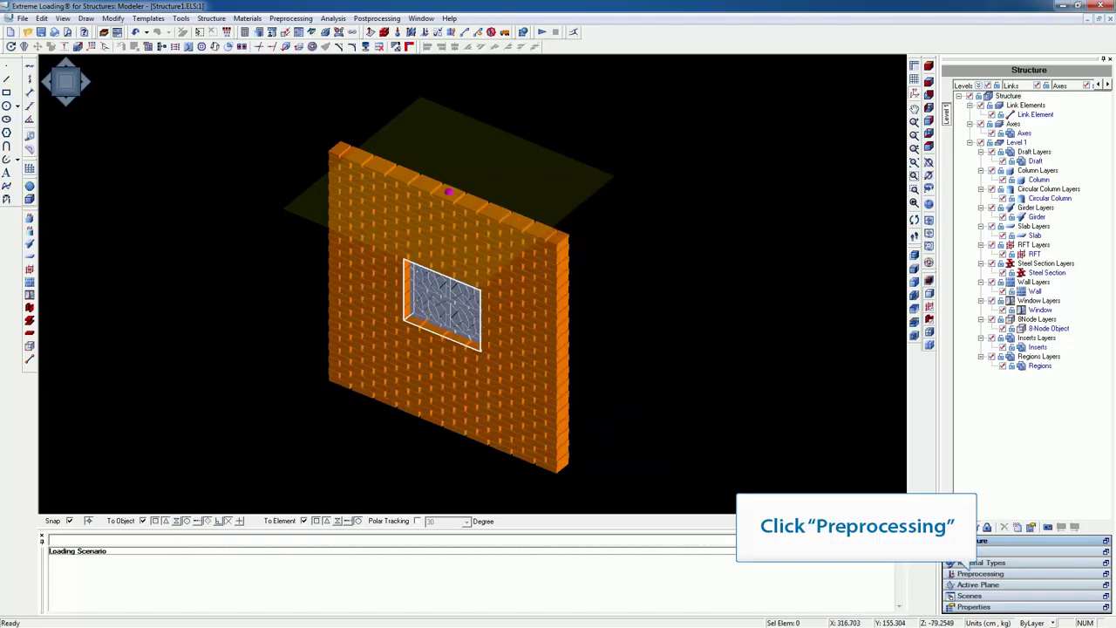
Show the dynamic stage's Loads (Blast) in the model view through the preprocessing settings.
click(947, 575)
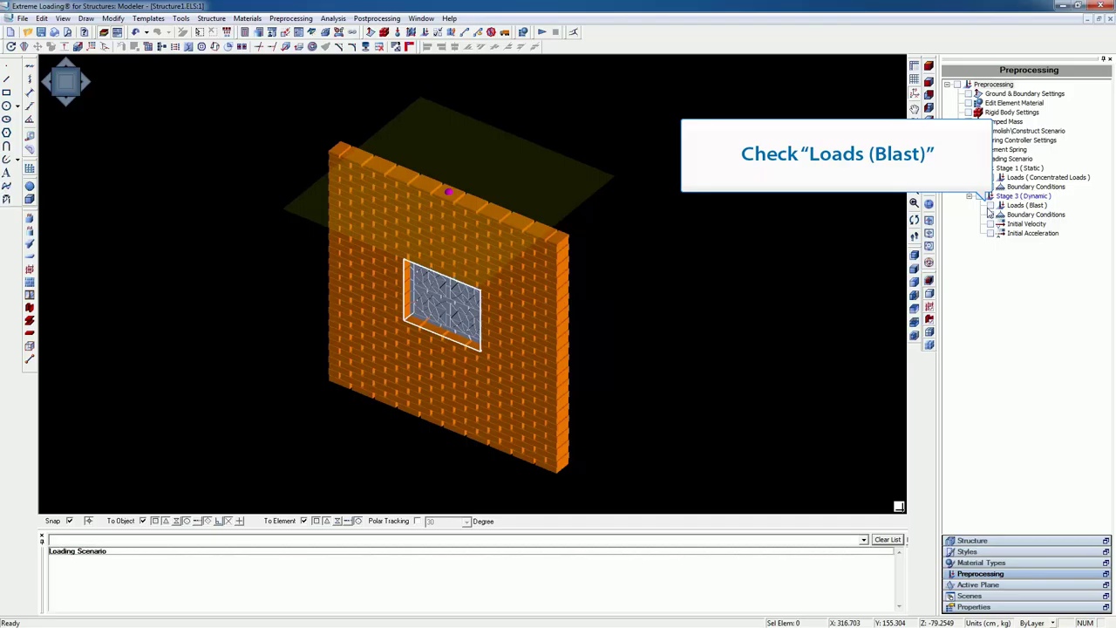
click(989, 207)
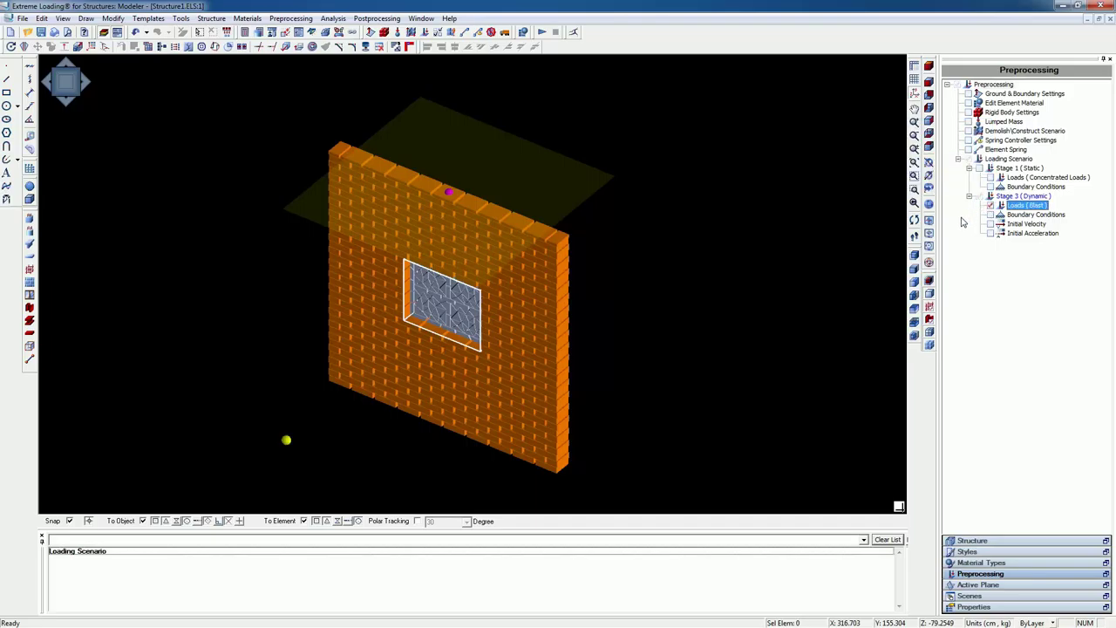
Select the wall elements along both vertical side edges as the target of the static Stage 1 boundary conditions.
click(914, 176)
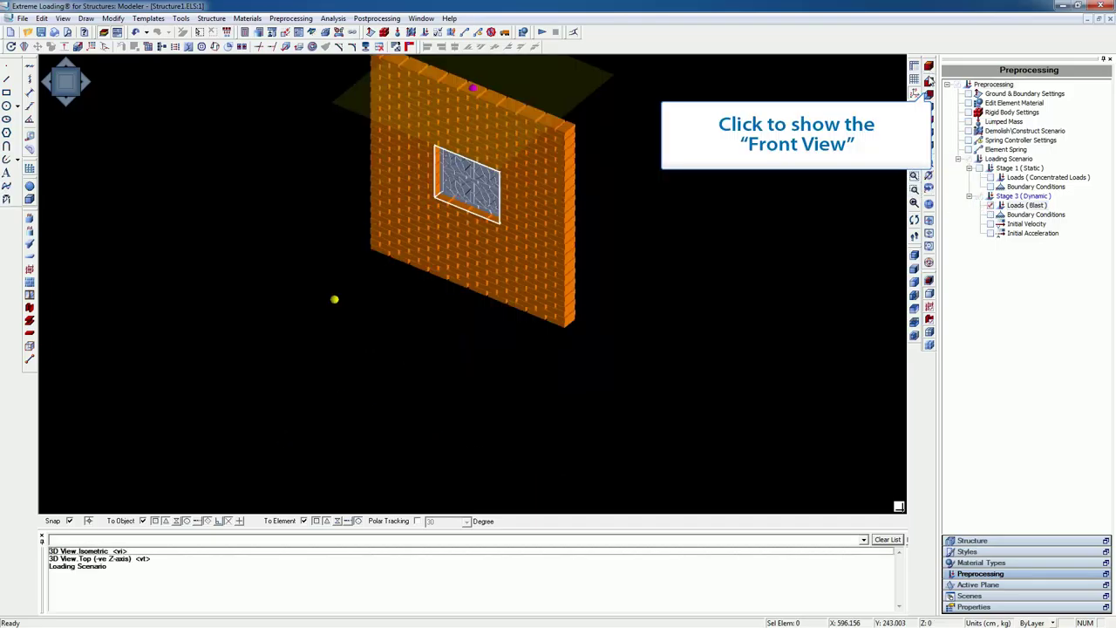
click(928, 83)
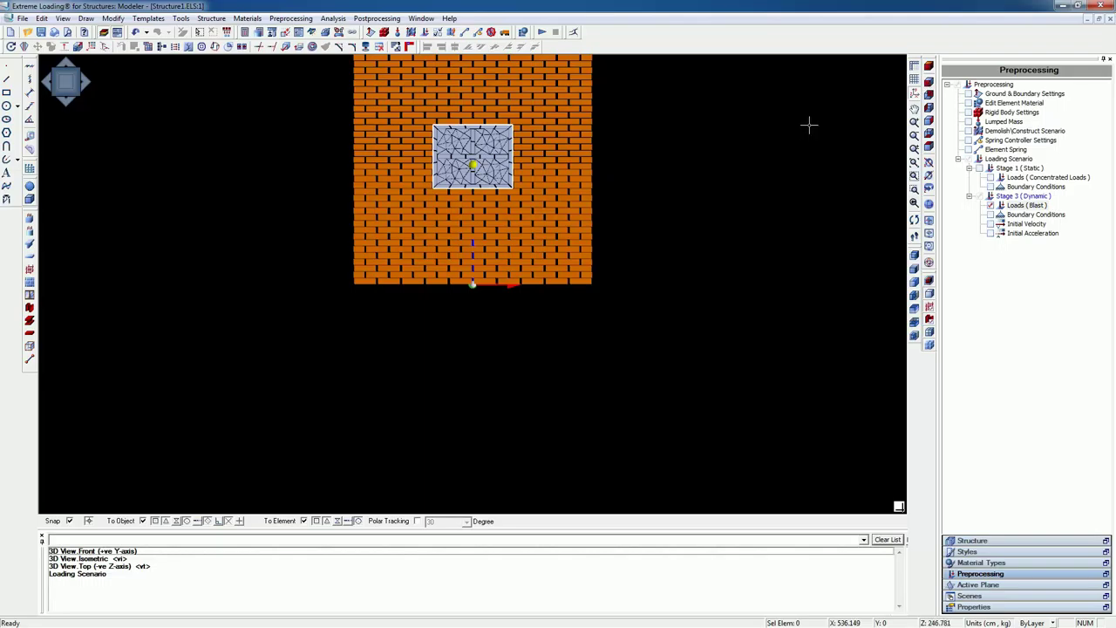
scroll(755, 157, down, 1)
middle_drag(755, 157, 746, 198)
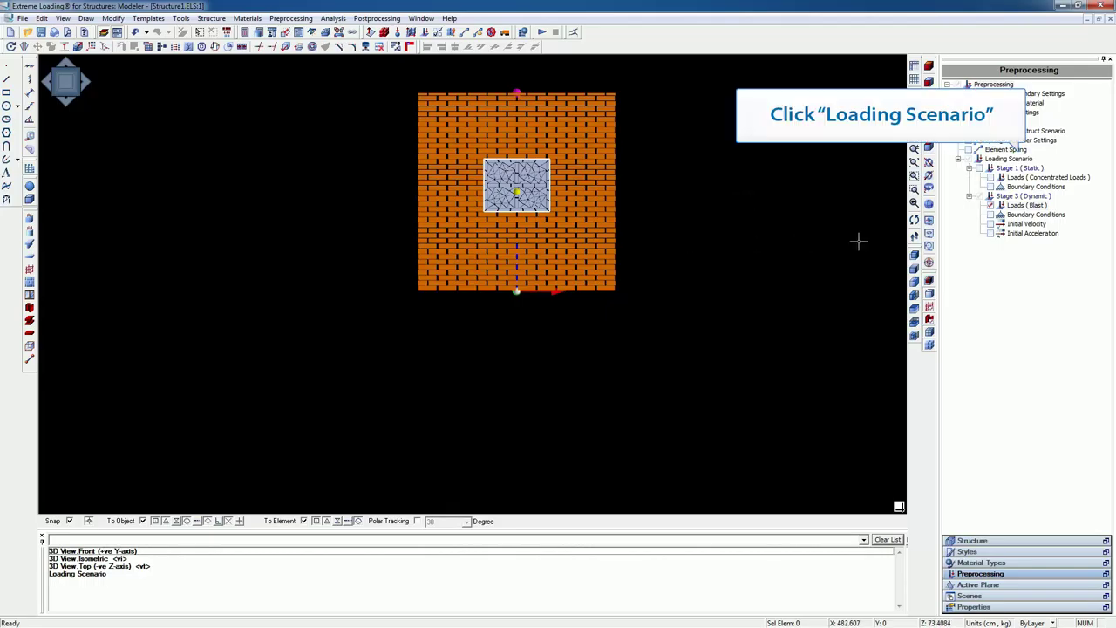
double_click(1009, 158)
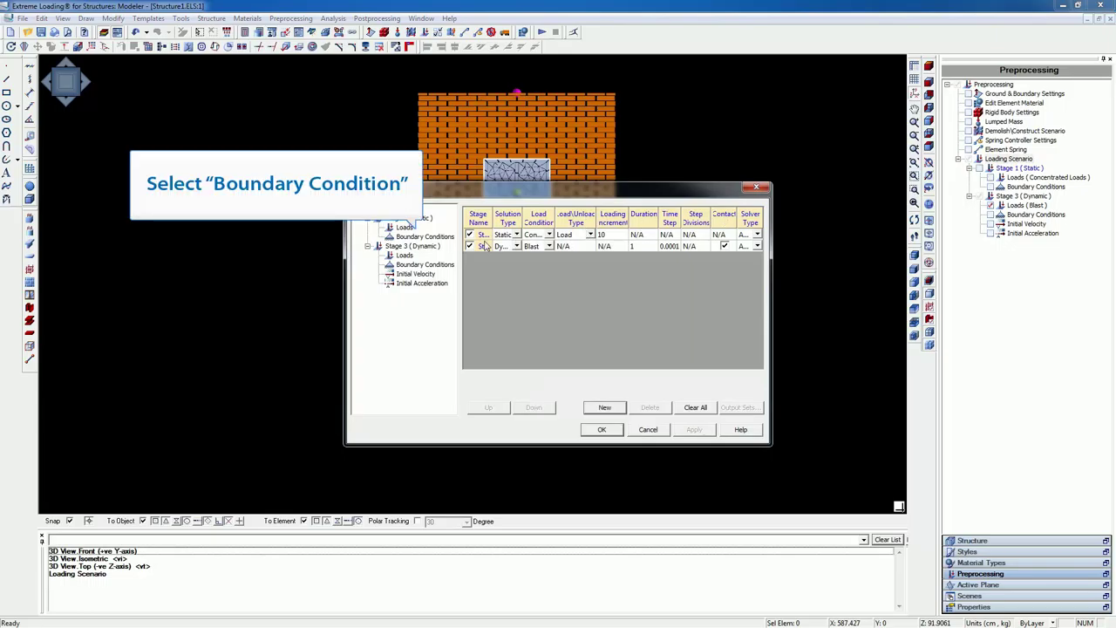
click(445, 237)
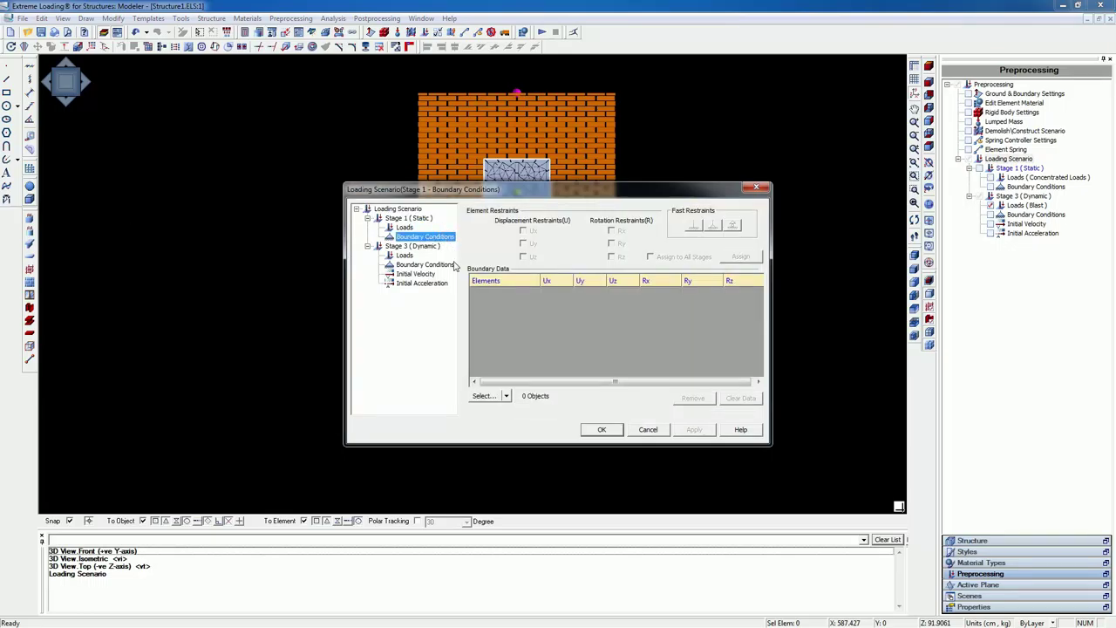
click(484, 396)
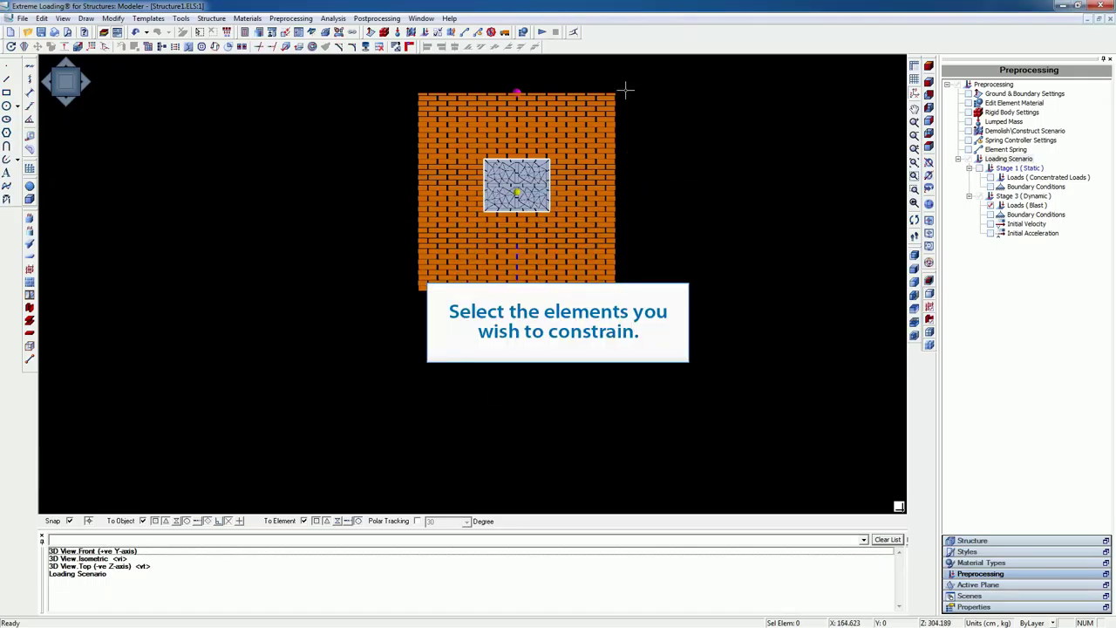
drag(625, 87, 611, 302)
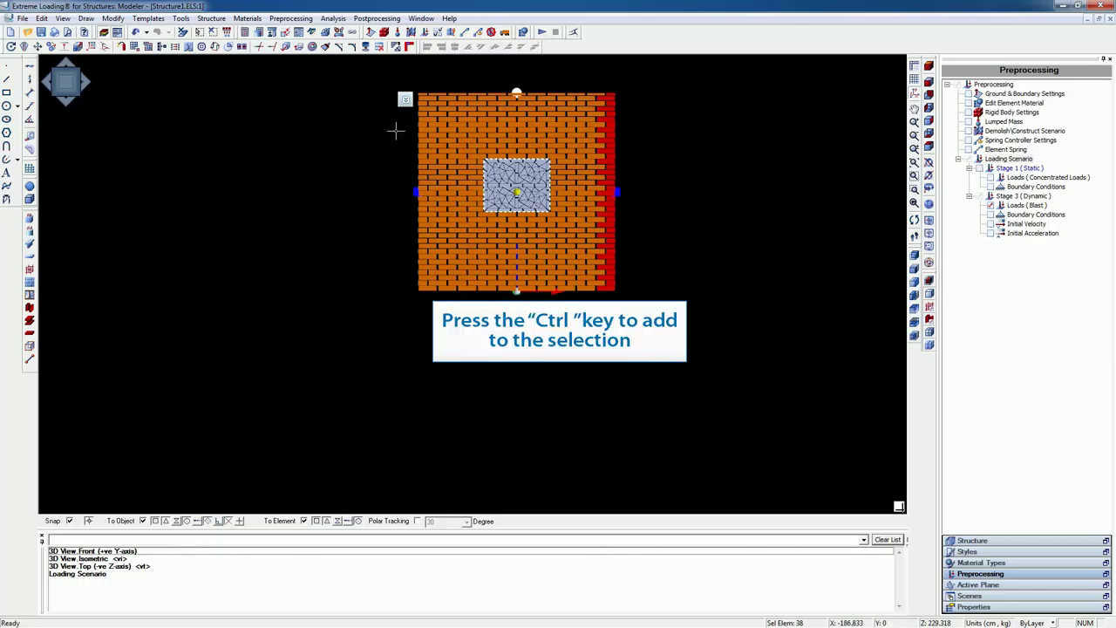
ctrl+drag(420, 81, 409, 312)
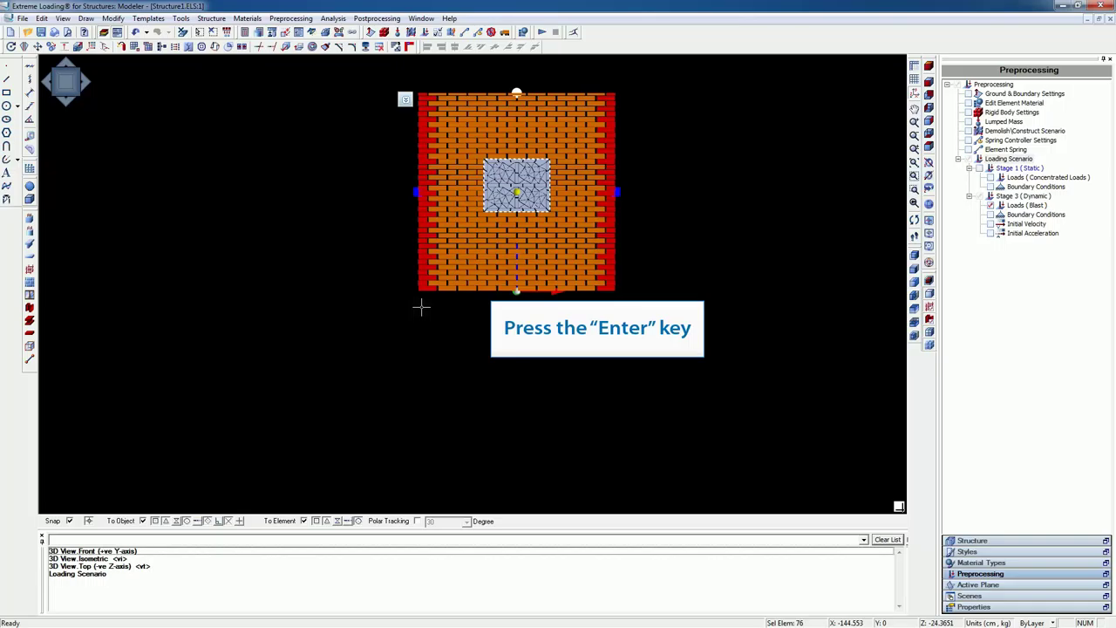
key(Return)
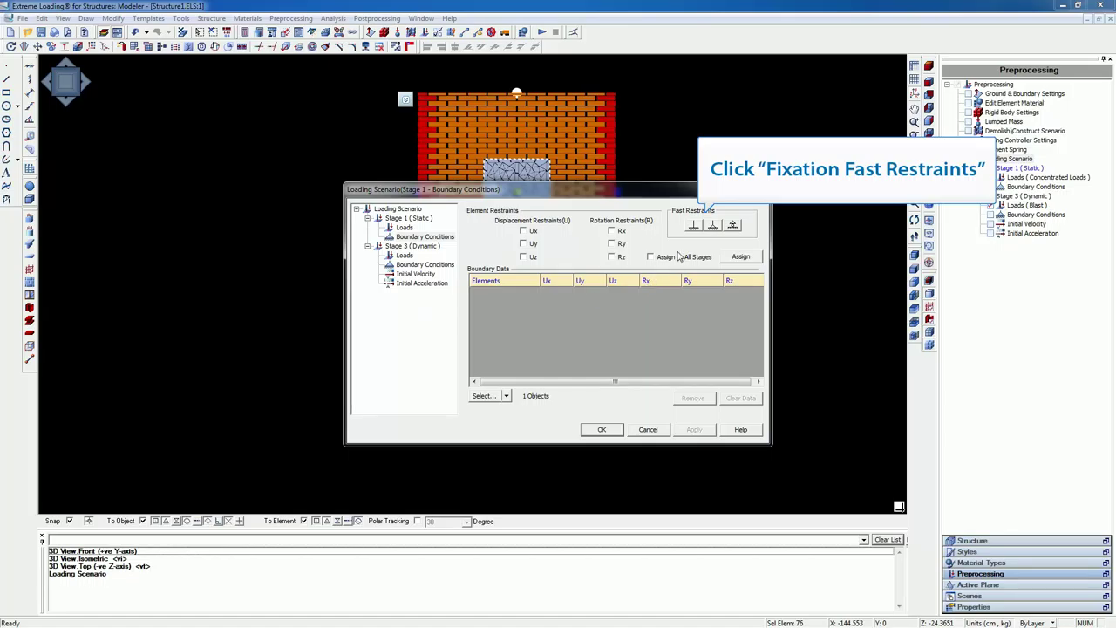
Assign full fixation restraints to the selected elements for all stages, apply them, and accept the loading scenario after checking Stage 3's boundary conditions.
click(694, 227)
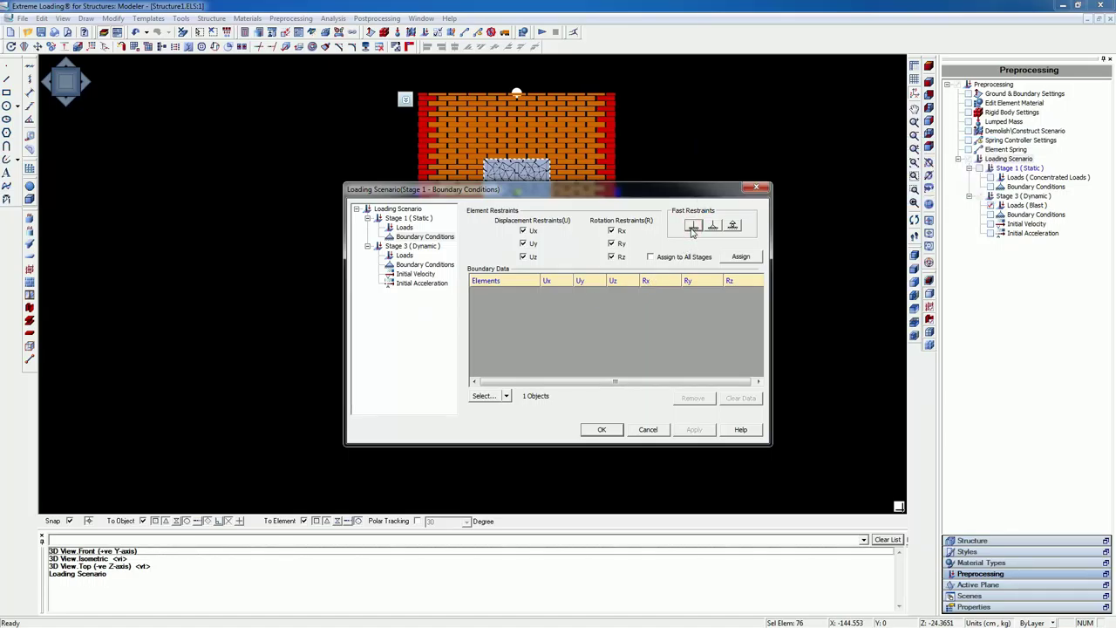
click(672, 258)
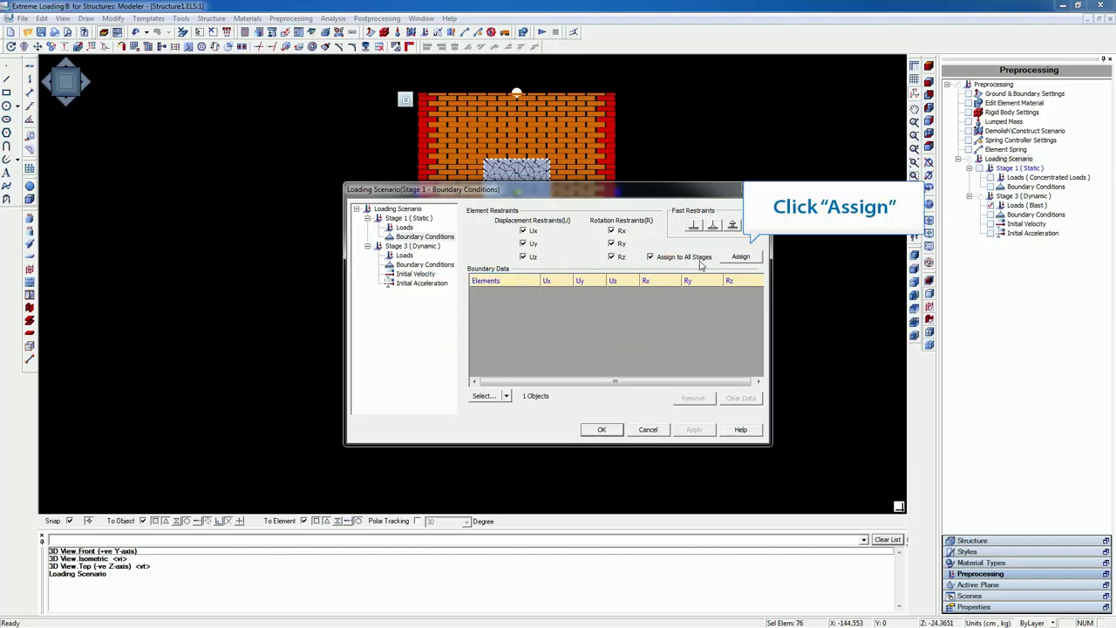
click(739, 258)
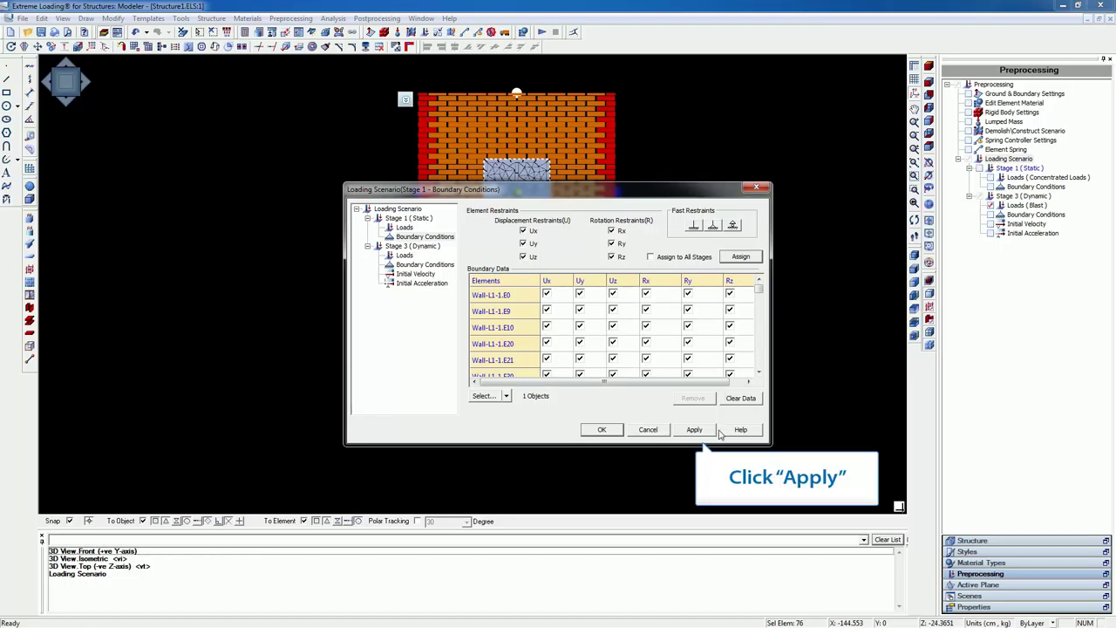
click(691, 434)
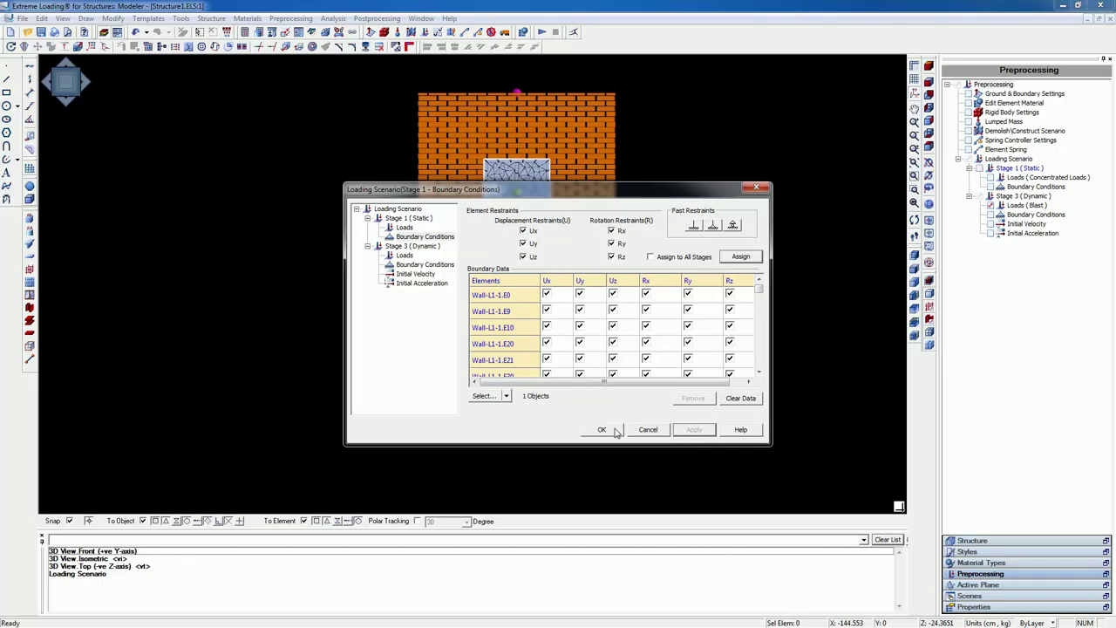
click(423, 265)
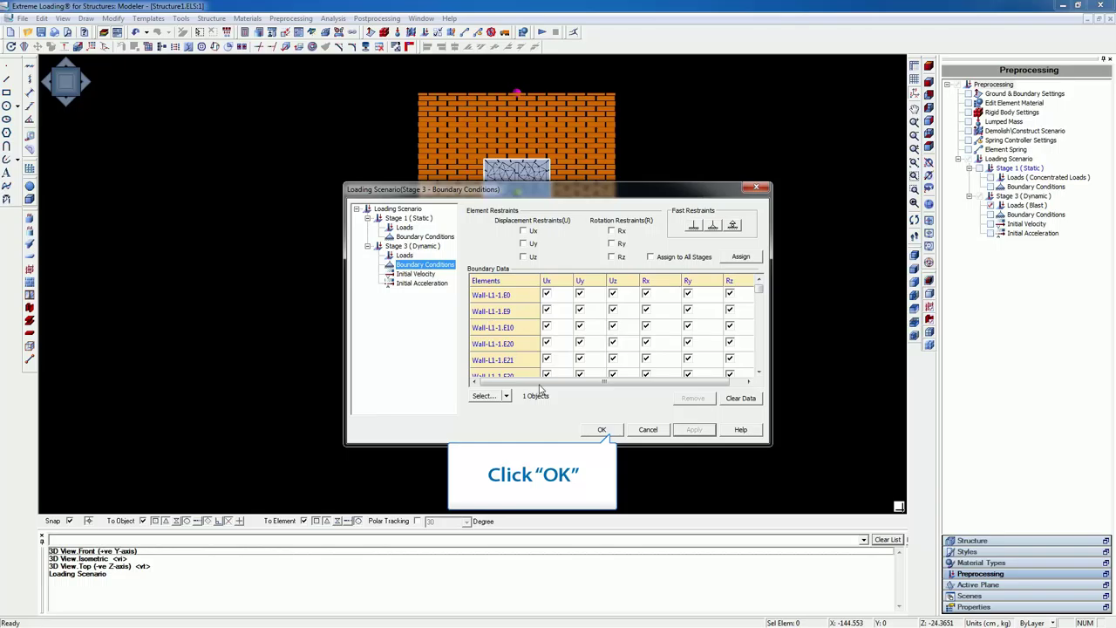
click(593, 431)
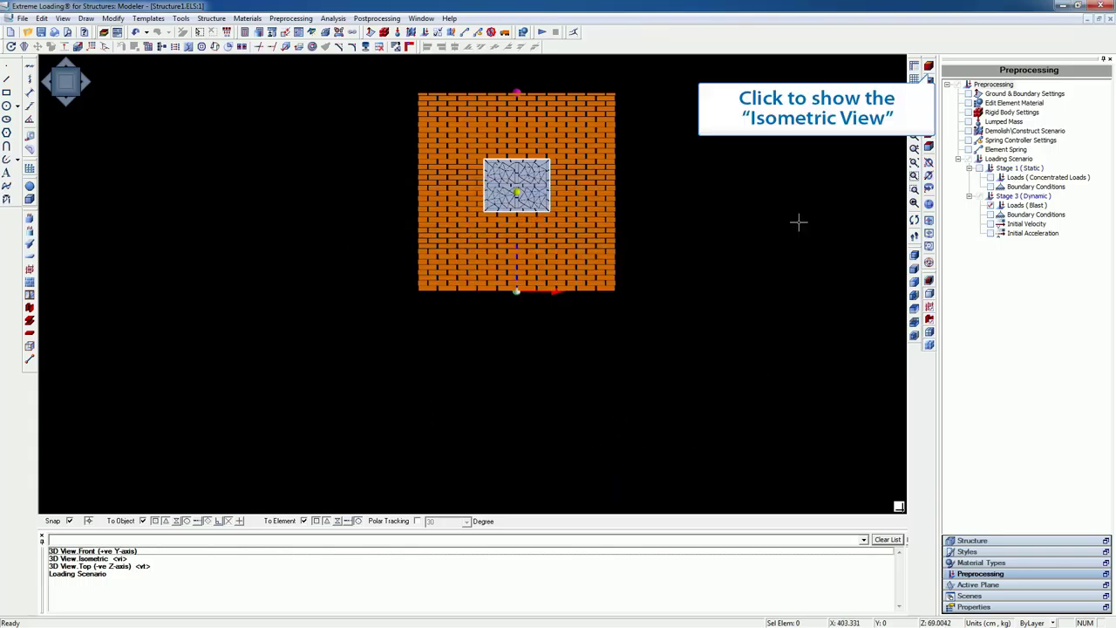
Display the dynamic stage's Boundary Conditions on the wall in isometric view, hide them, and display the static stage's Boundary Conditions.
click(929, 78)
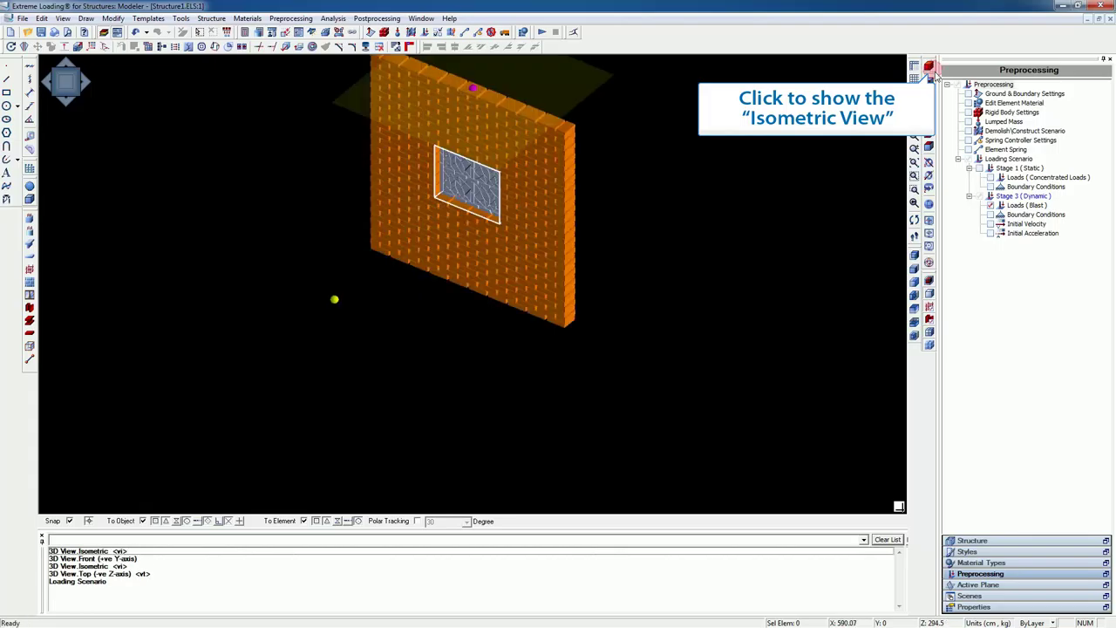
click(992, 216)
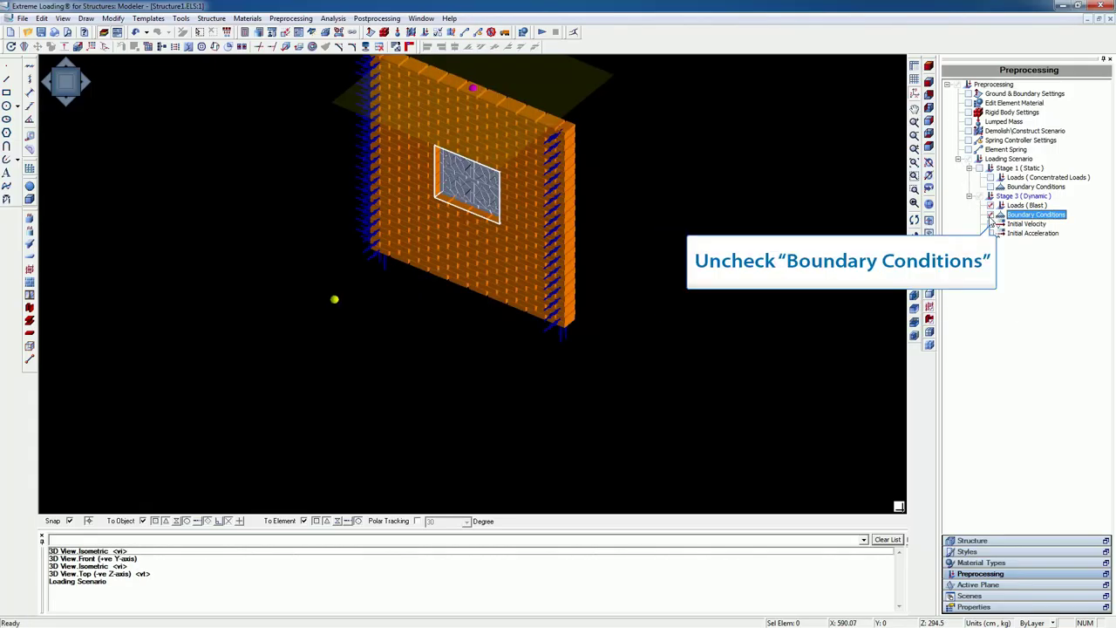
click(991, 215)
click(990, 187)
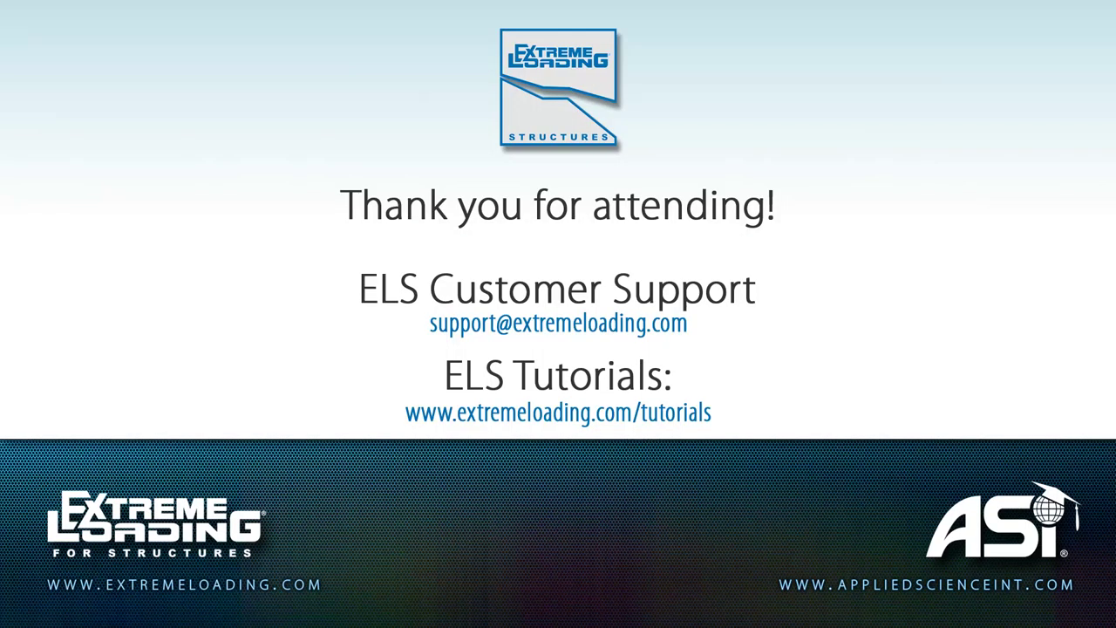